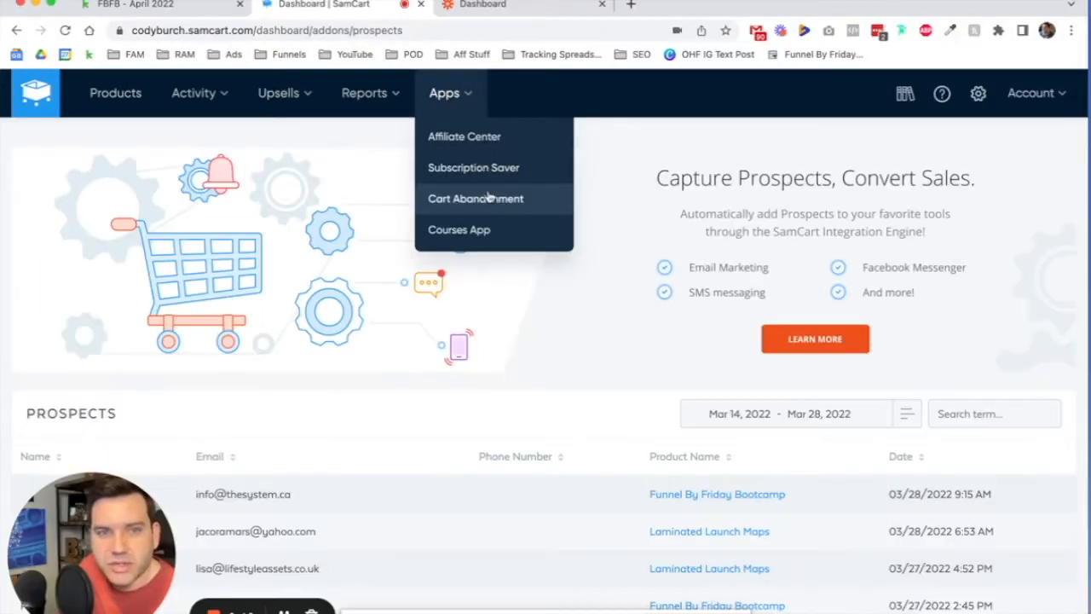
Duplicate the SamCart prospects page in a new browser tab and open the global integration rules in its settings.
{"action": "scroll", "coordinate": [752, 293], "scroll_direction": "down", "scroll_amount": 2}
{"action": "scroll", "coordinate": [601, 221], "scroll_direction": "down", "scroll_amount": 3}
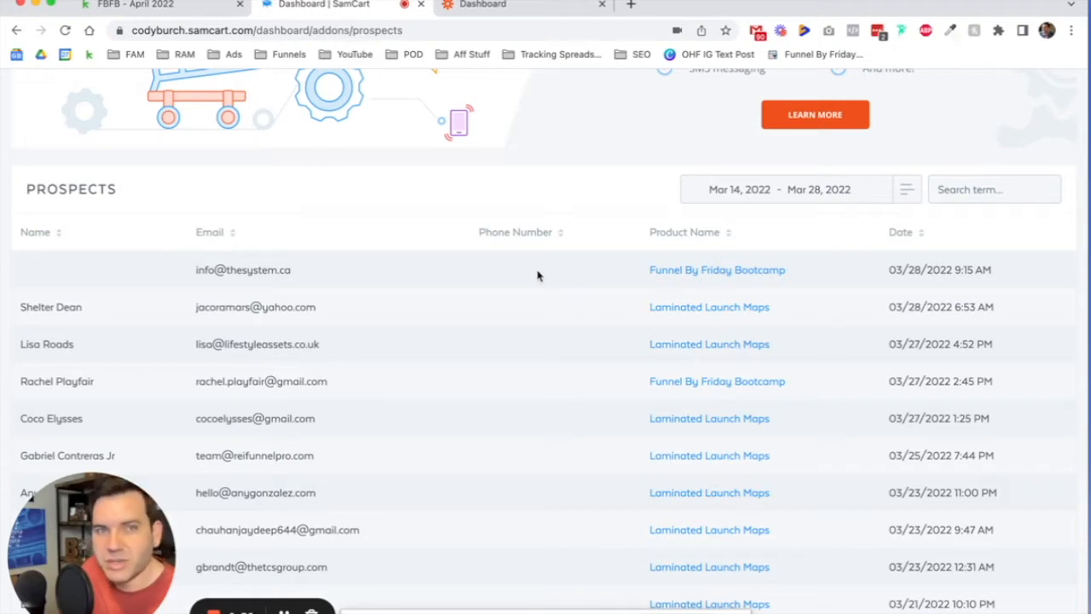
{"action": "right_click", "coordinate": [328, 5]}
{"action": "left_click", "coordinate": [351, 108]}
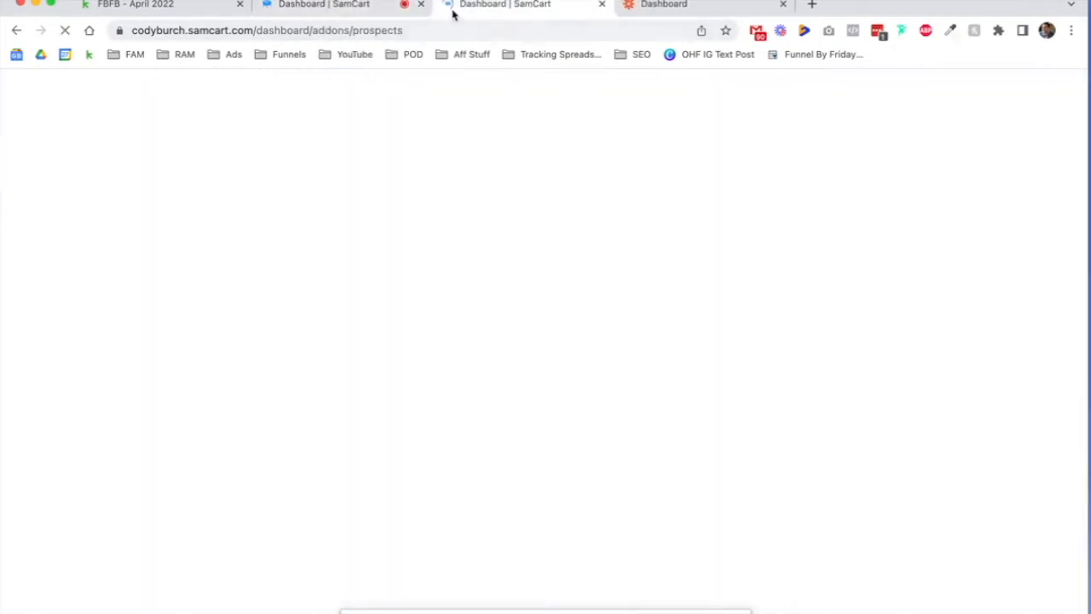
{"action": "left_click", "coordinate": [978, 92]}
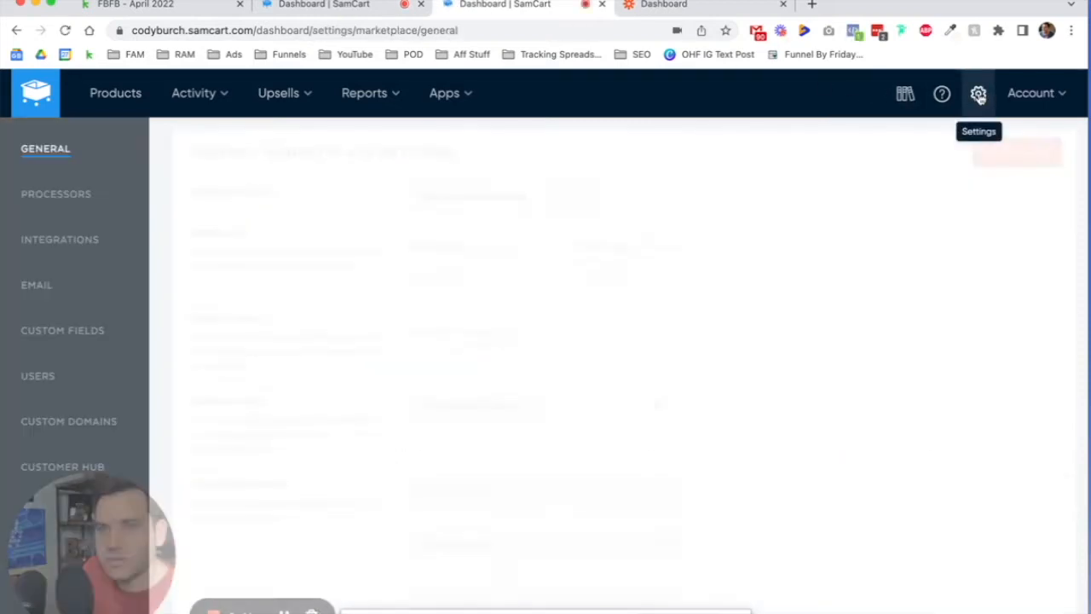
{"action": "left_click", "coordinate": [47, 240]}
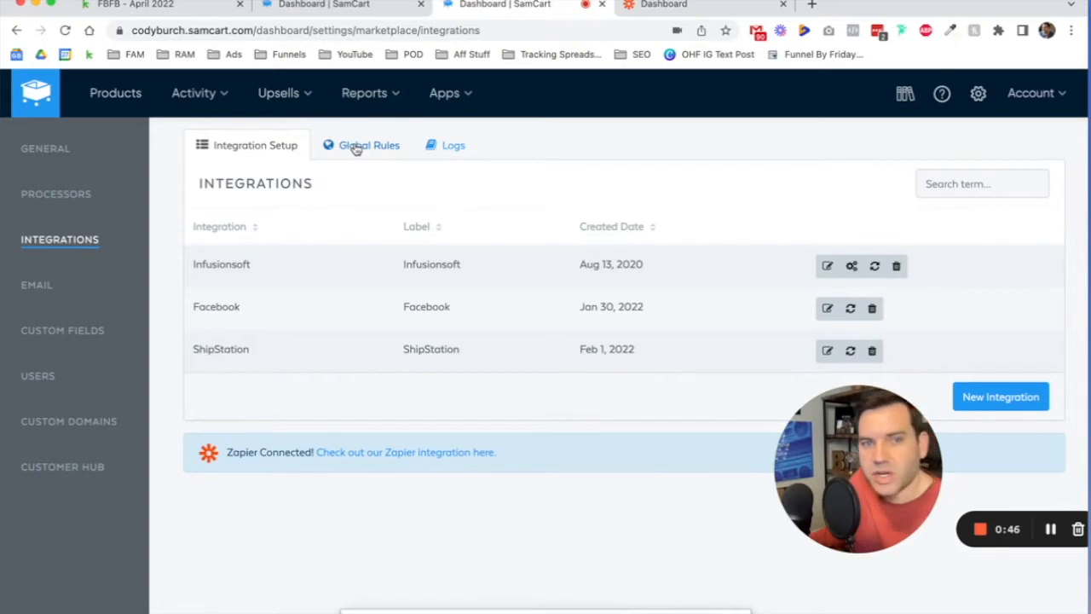
{"action": "left_click", "coordinate": [353, 147]}
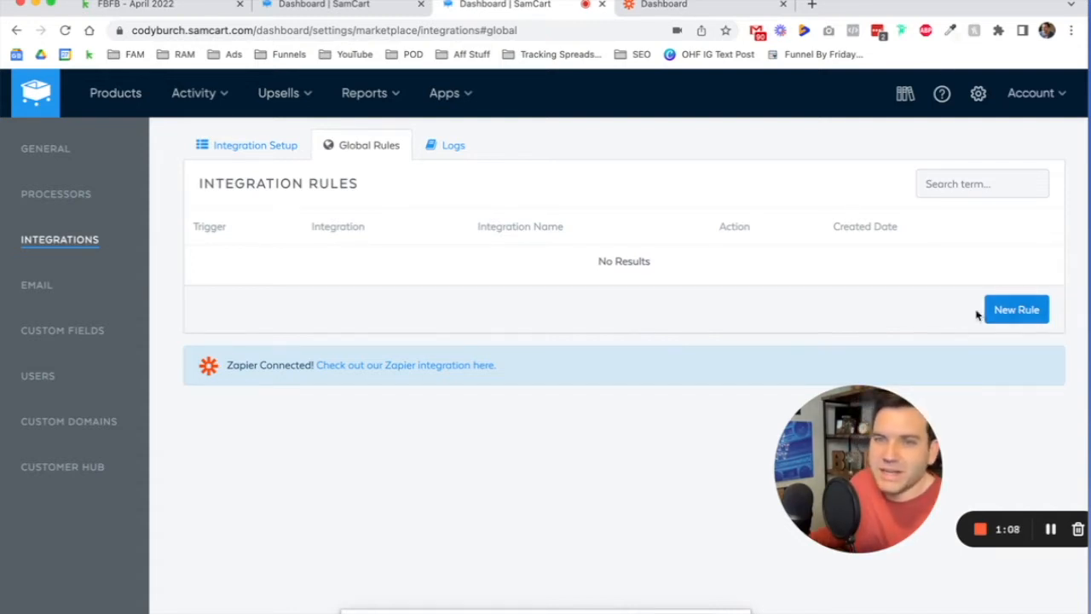
Start a new global integration rule with the eCommerce trigger Prospect Created.
{"action": "left_click", "coordinate": [1001, 313]}
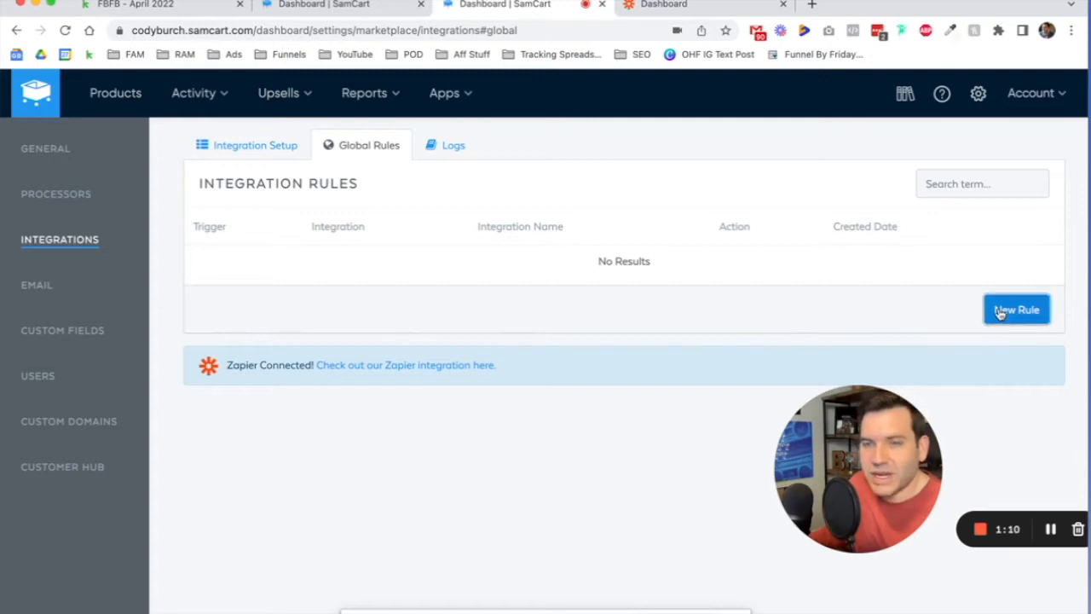
{"action": "left_click", "coordinate": [517, 232]}
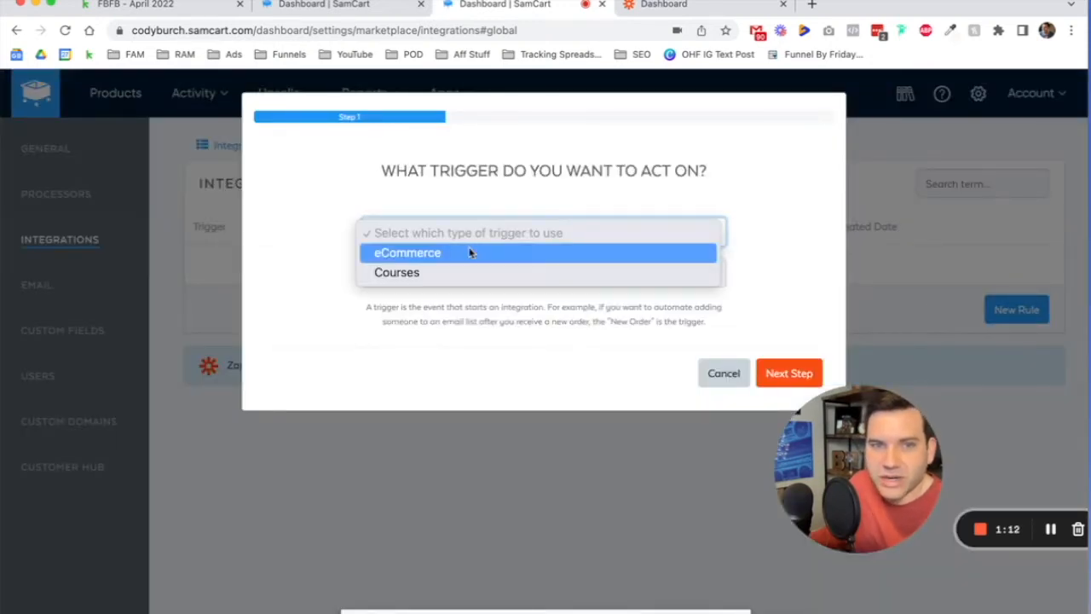
{"action": "left_click", "coordinate": [470, 252]}
{"action": "left_click", "coordinate": [391, 281]}
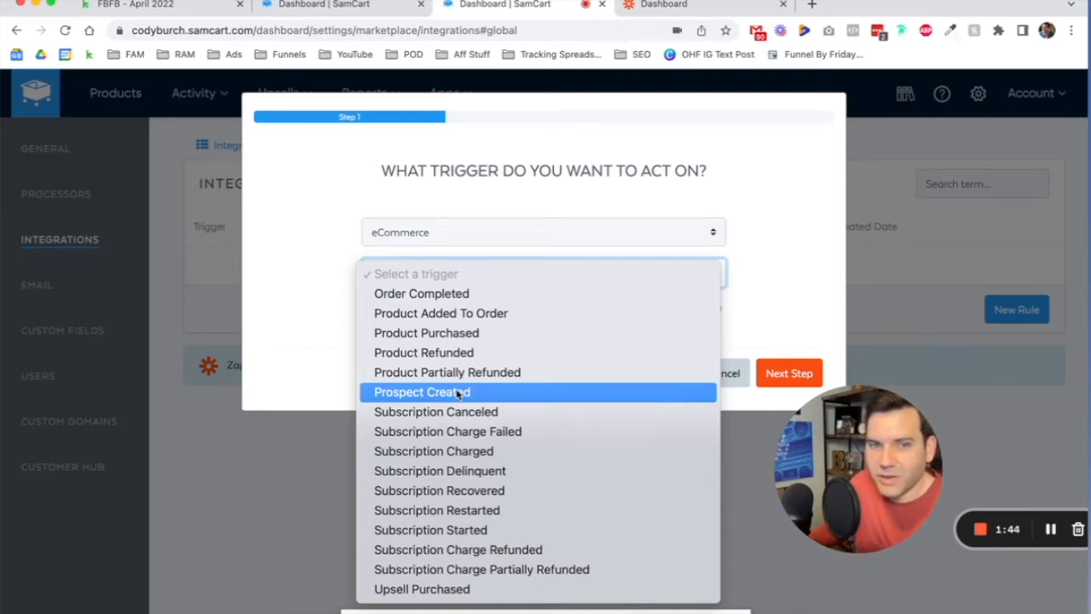
{"action": "left_click", "coordinate": [458, 392]}
{"action": "left_click", "coordinate": [781, 373]}
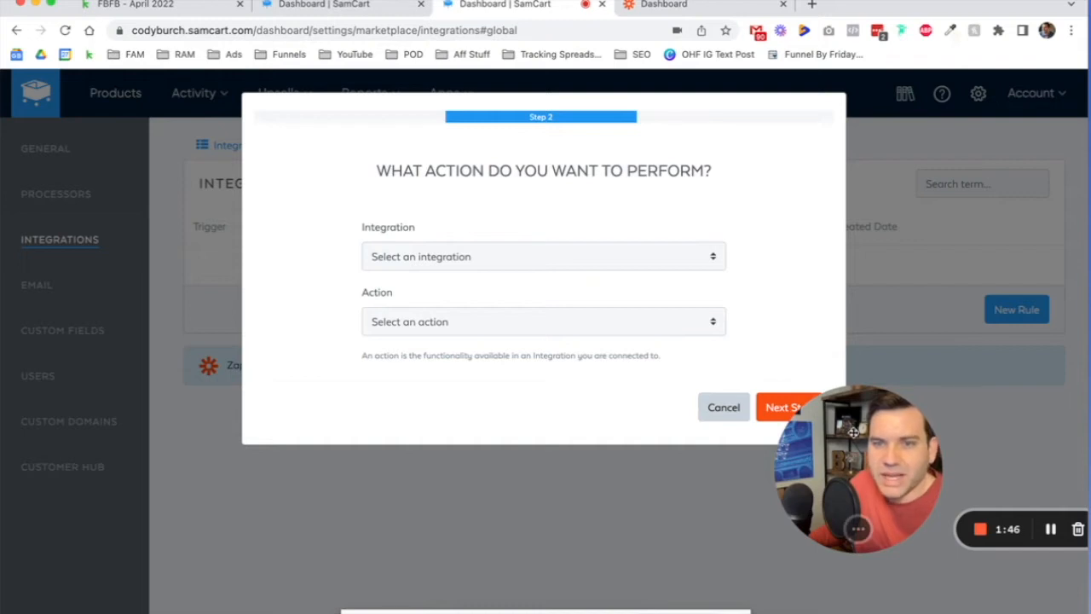
Set the rule's integration to Infusionsoft and its action to Add Tag.
{"action": "left_click_drag", "start_coordinate": [852, 431], "coordinate": [927, 477]}
{"action": "left_click", "coordinate": [435, 255]}
{"action": "left_click", "coordinate": [438, 275]}
{"action": "left_click", "coordinate": [429, 323]}
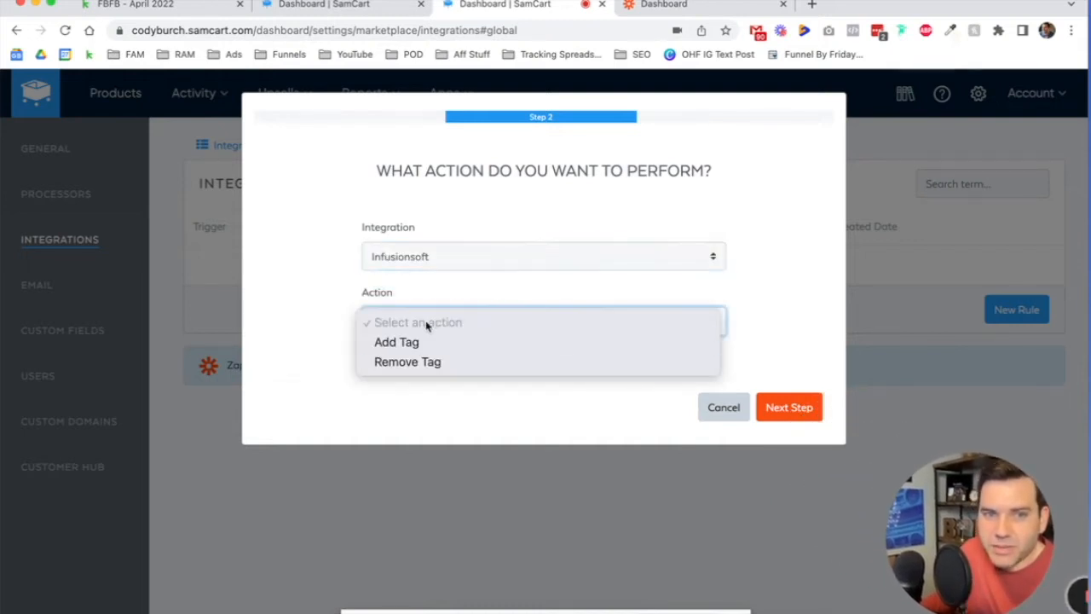
{"action": "left_click", "coordinate": [418, 342]}
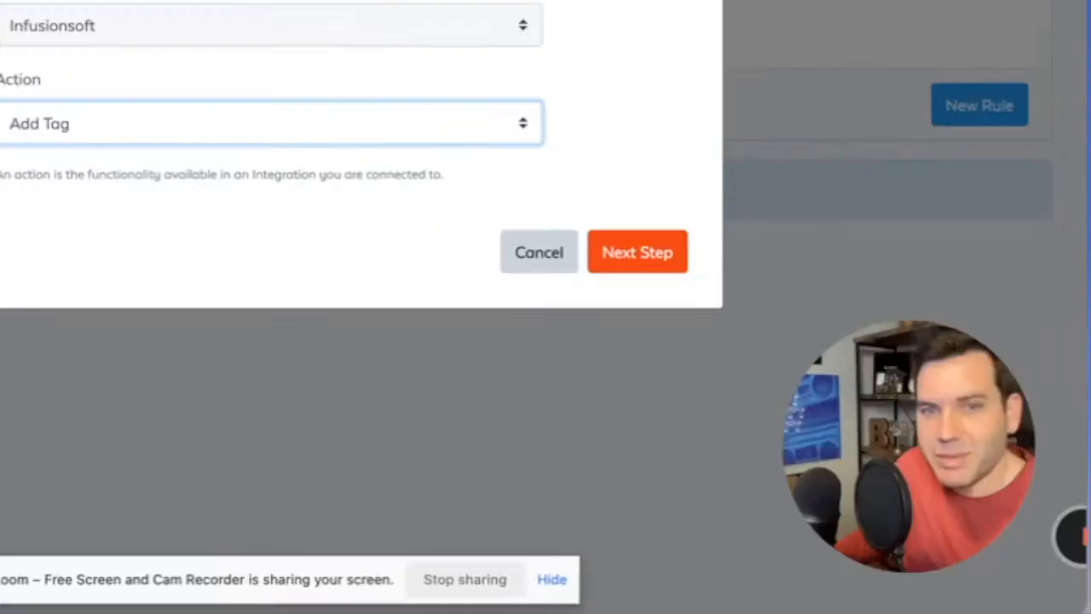
Switch to the FBFB - April 2022 campaign in Keap and check which tag triggers the Abandoned Cart - FBFB goal.
{"action": "left_click", "coordinate": [314, 5]}
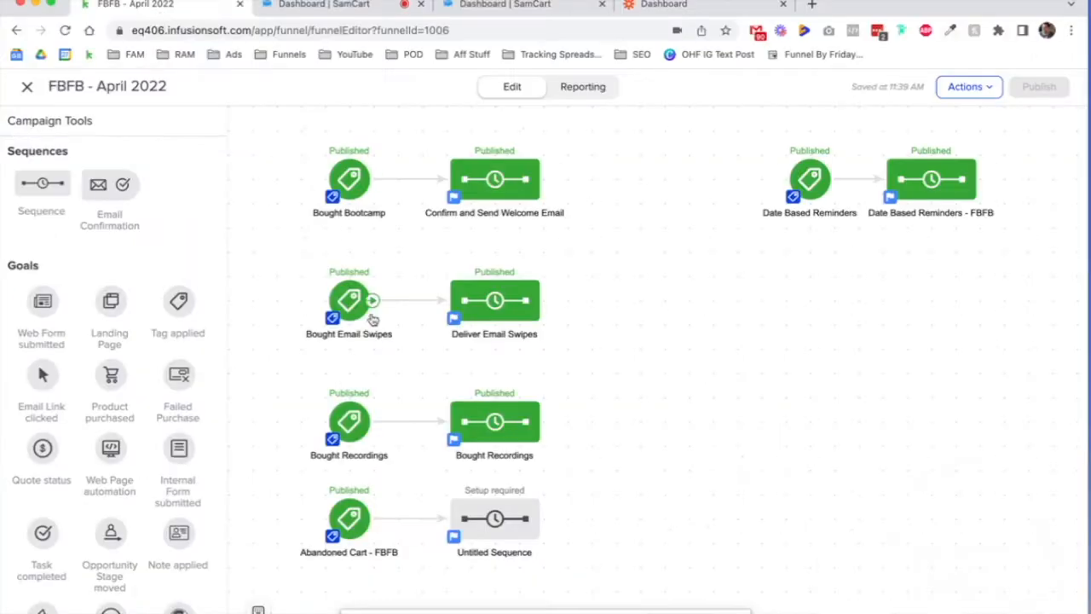
{"action": "right_click", "coordinate": [347, 518]}
{"action": "left_click", "coordinate": [386, 488]}
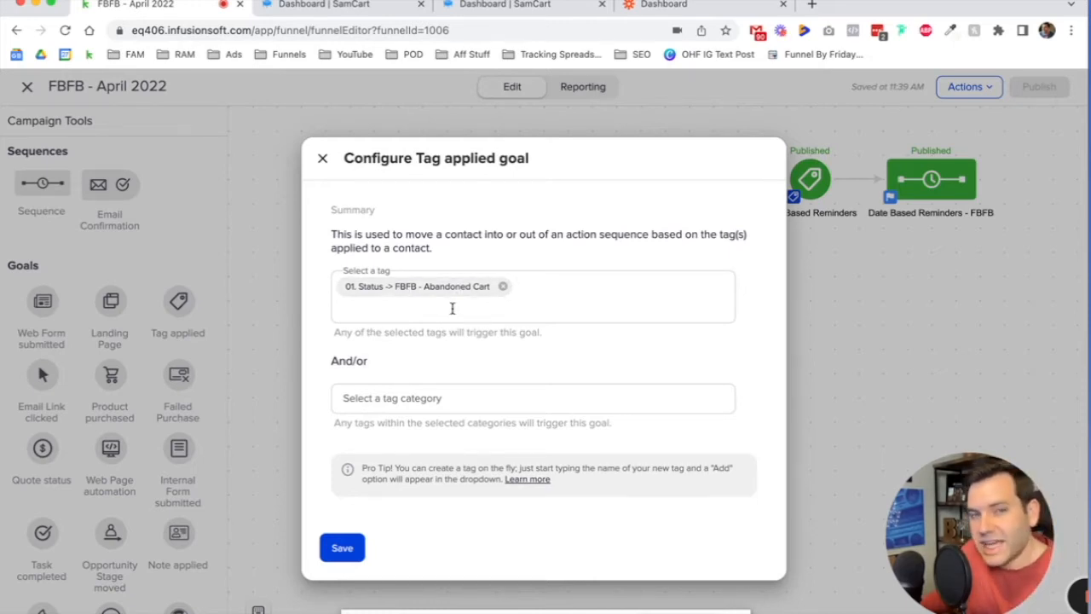
{"action": "left_click", "coordinate": [338, 550]}
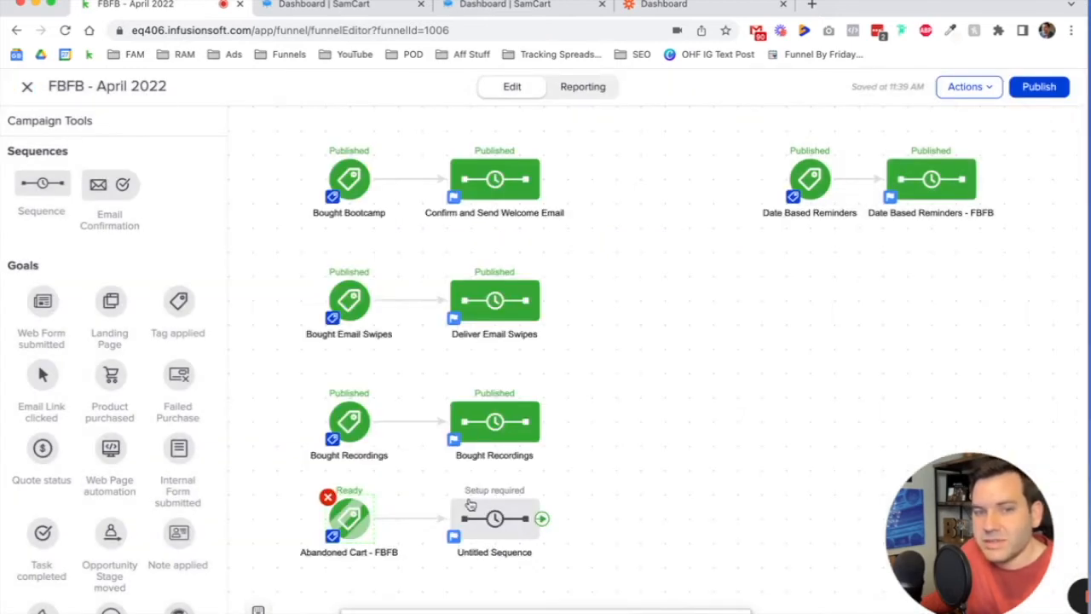
Add a Tag applied goal after the untitled abandoned cart sequence, triggered by the tag 03. Customer -> FBFB - Bought Bootcamp.
{"action": "left_click_drag", "start_coordinate": [182, 301], "coordinate": [604, 498]}
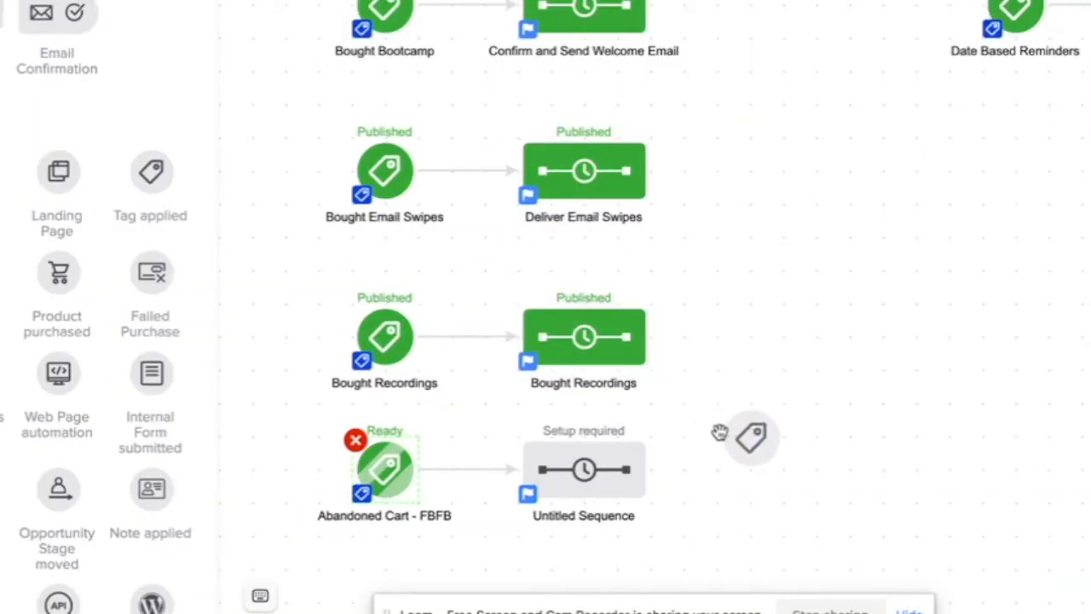
{"action": "left_click_drag", "start_coordinate": [734, 441], "coordinate": [735, 444]}
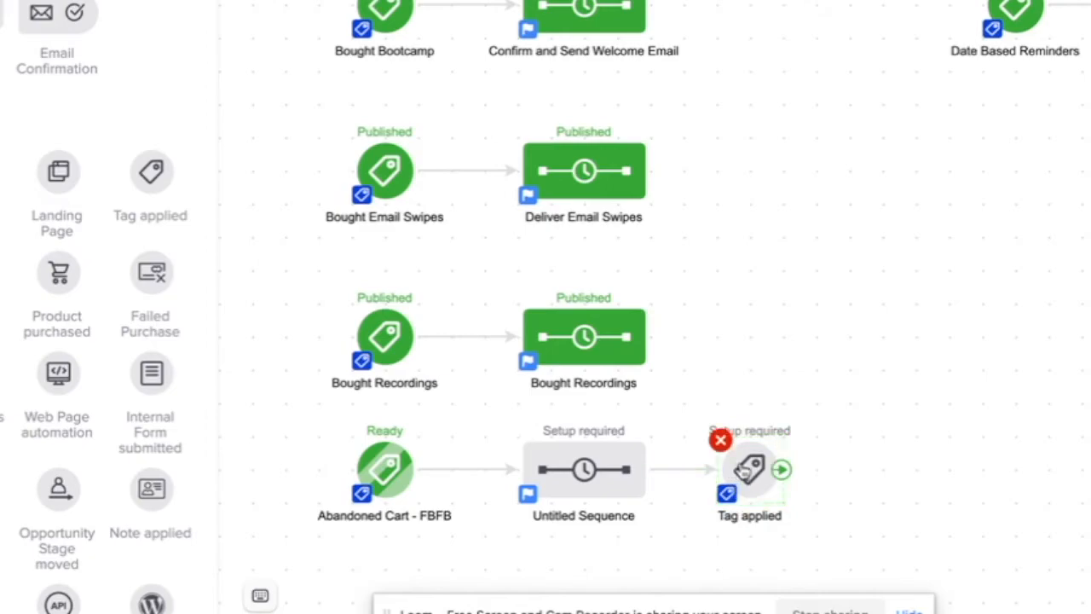
{"action": "double_click", "coordinate": [745, 468]}
{"action": "left_click", "coordinate": [502, 170]}
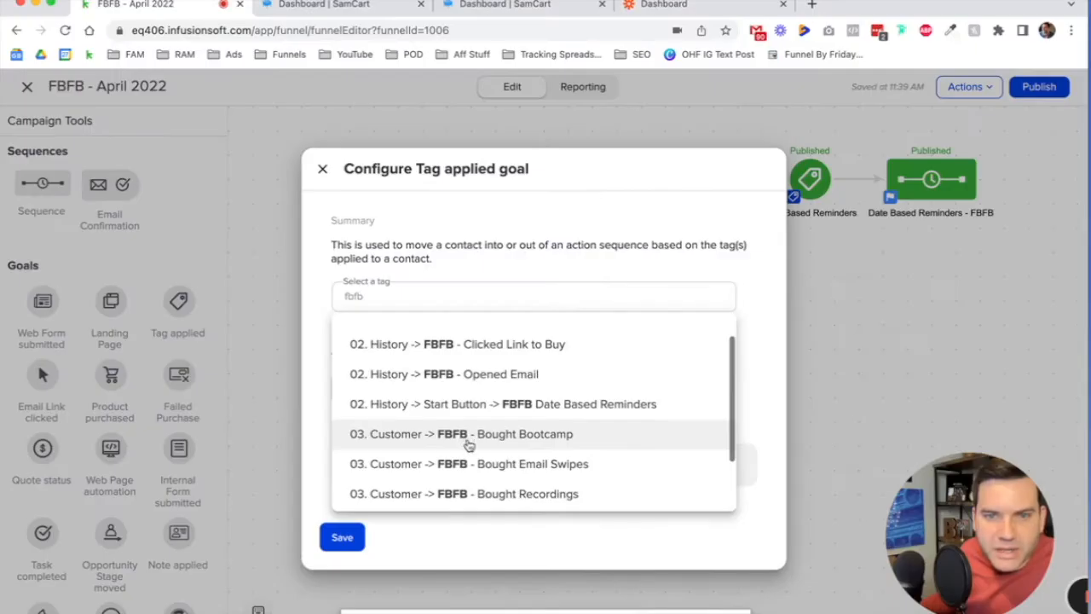
{"action": "left_click", "coordinate": [467, 439]}
{"action": "left_click", "coordinate": [342, 550]}
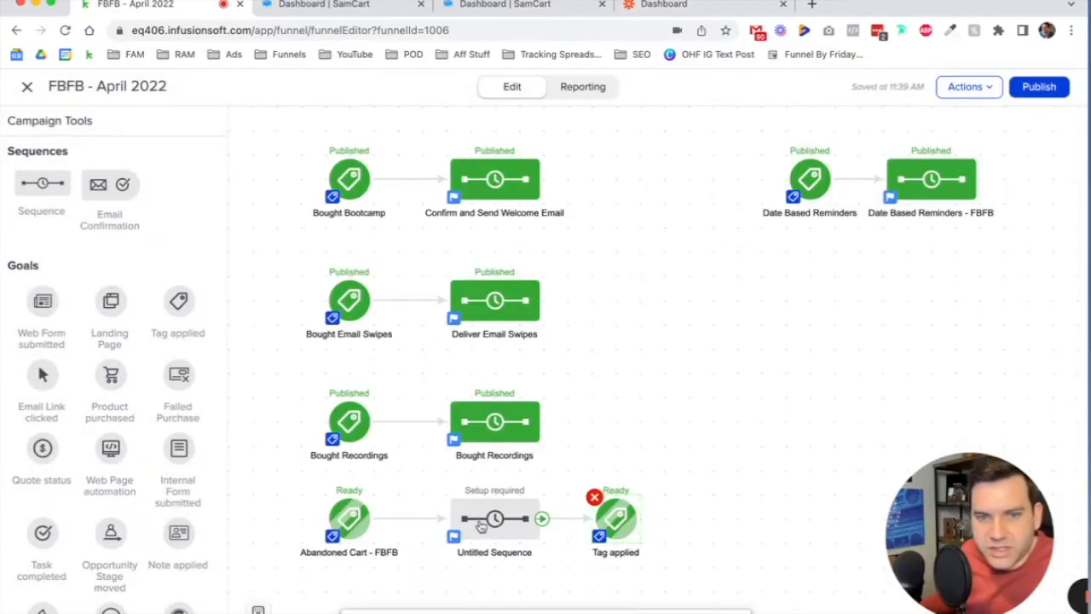
Rename the new Tag applied goal as FBFB - Bought Bootcamp.
{"action": "left_click", "coordinate": [607, 553]}
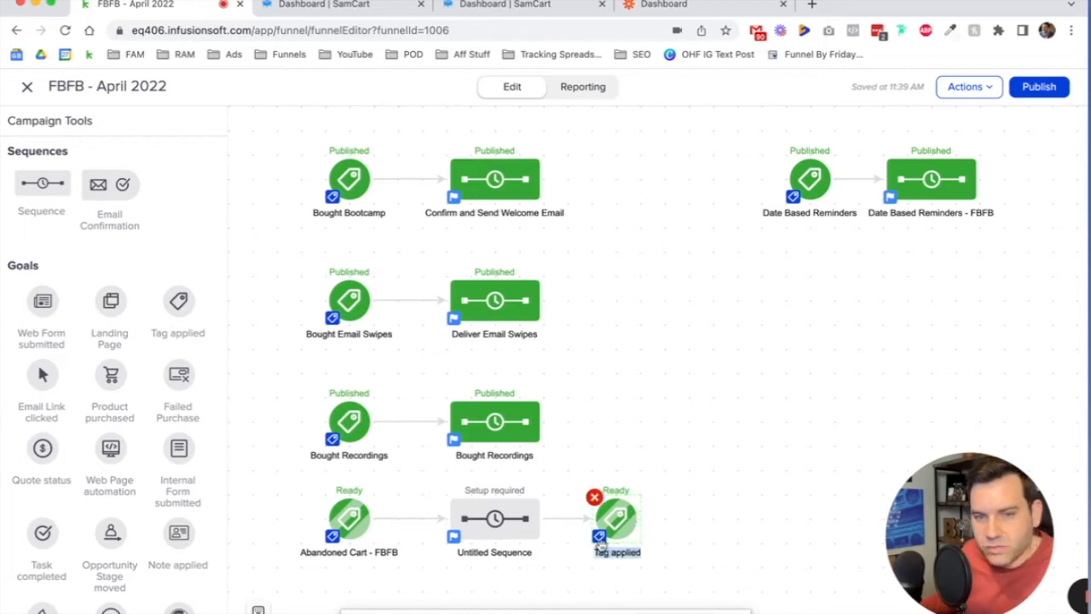
{"action": "type", "text": "FBFB - Bought Bootcamp"}
{"action": "key", "text": "Return"}
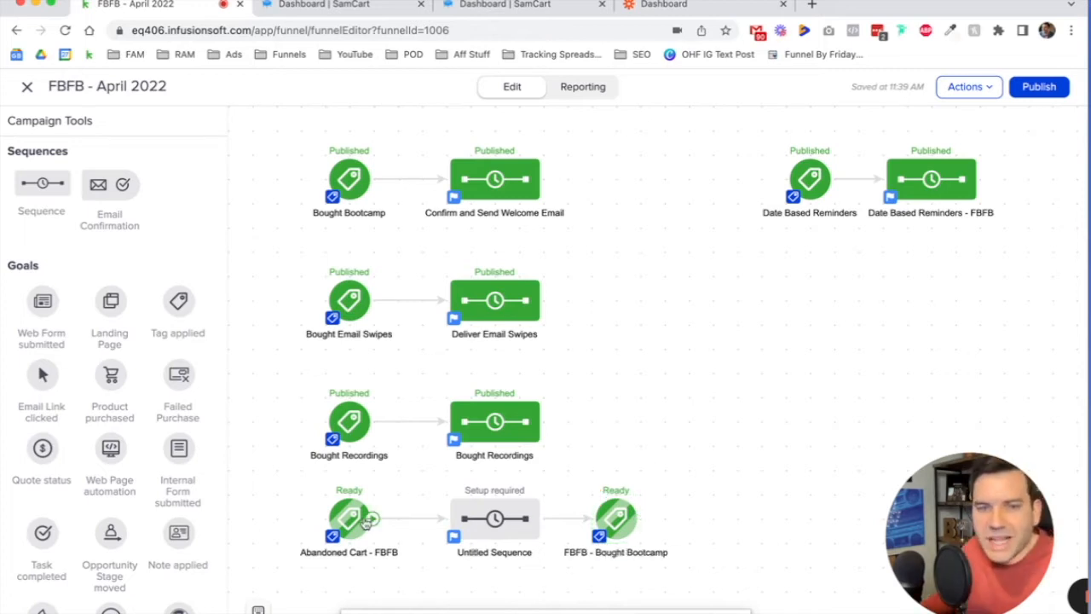
Switch to Zapier and choose SamCart and Keap Max Classic as the two apps of a new workflow.
{"action": "left_click", "coordinate": [694, 7]}
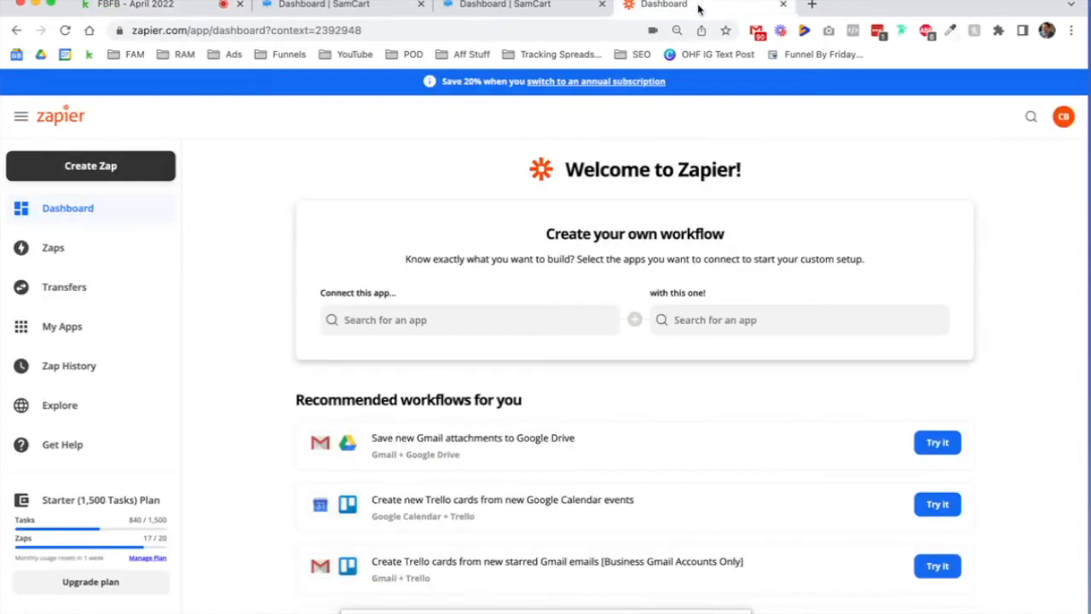
{"action": "left_click", "coordinate": [414, 318]}
{"action": "type", "text": "samcart"}
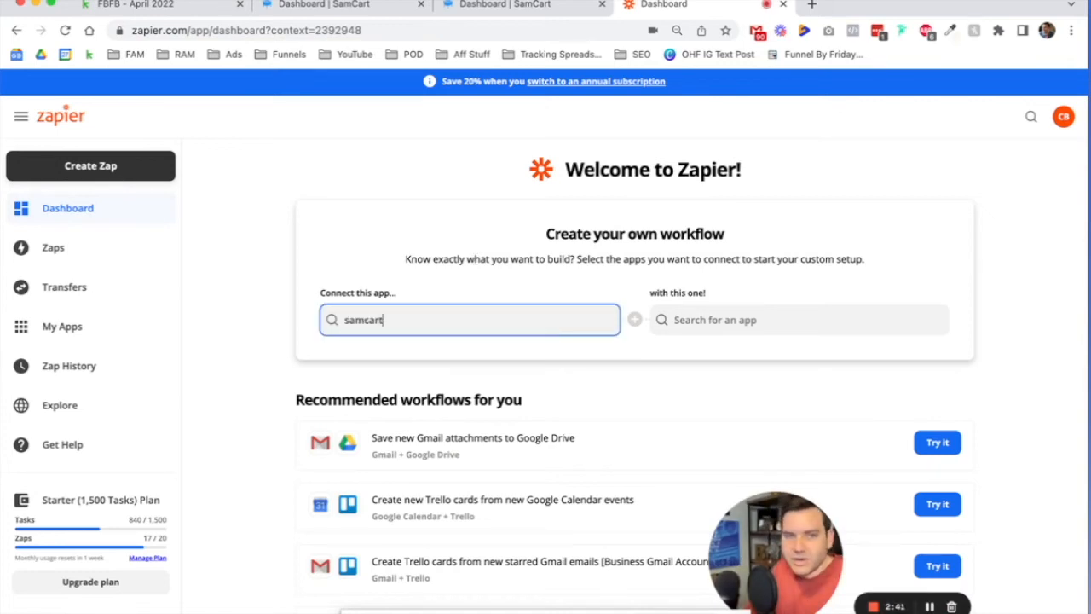
{"action": "key", "text": "Return"}
{"action": "type", "text": "keap"}
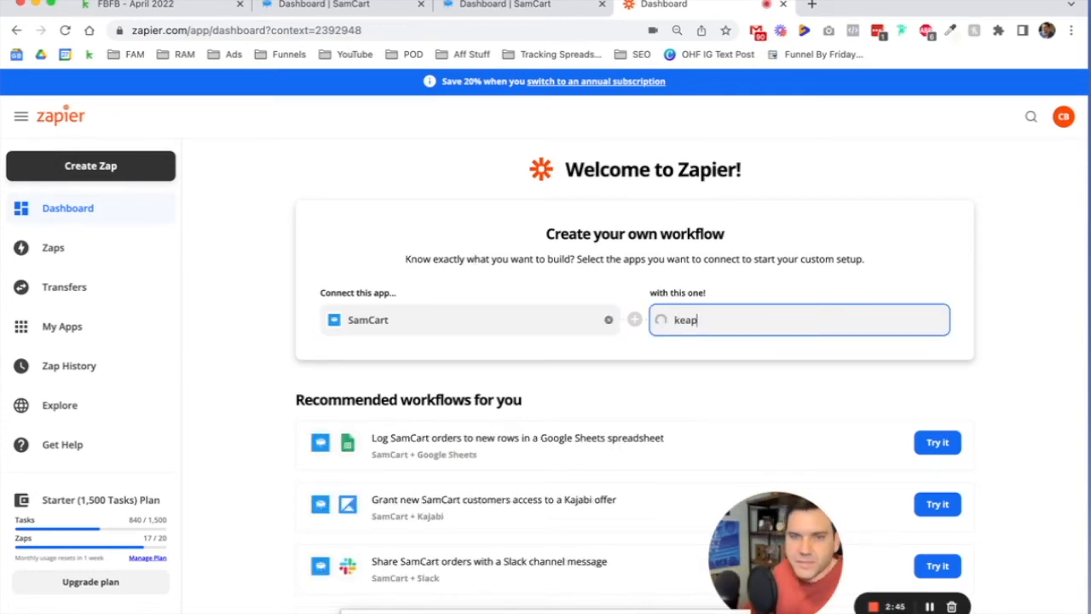
Set the workflow's trigger to Prospect Created and its action to Create/Update Contact, and open it in the Zap editor.
{"action": "left_click", "coordinate": [414, 391]}
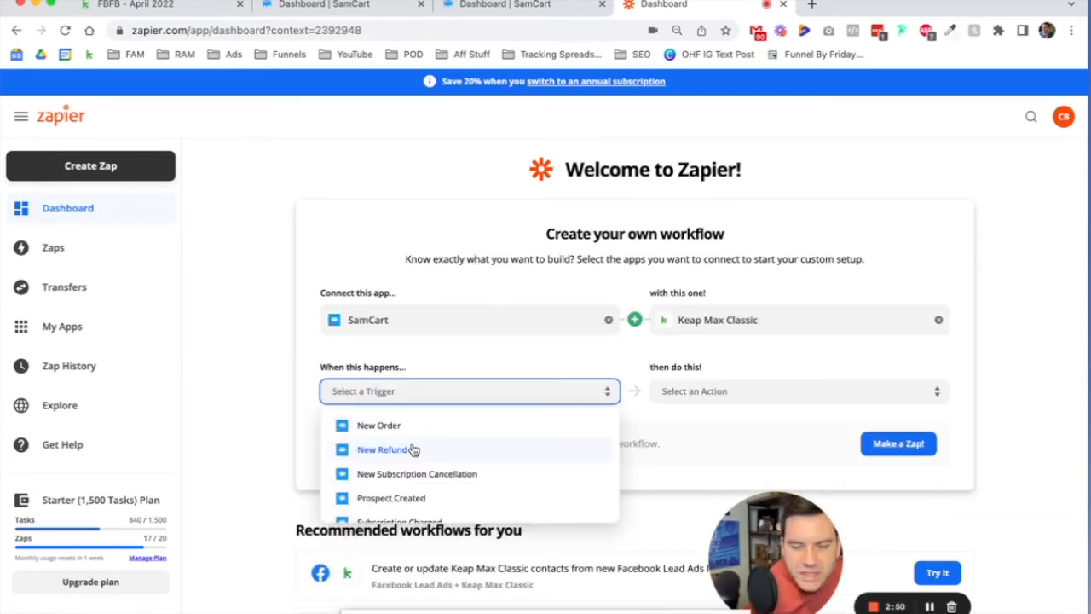
{"action": "left_click", "coordinate": [410, 497]}
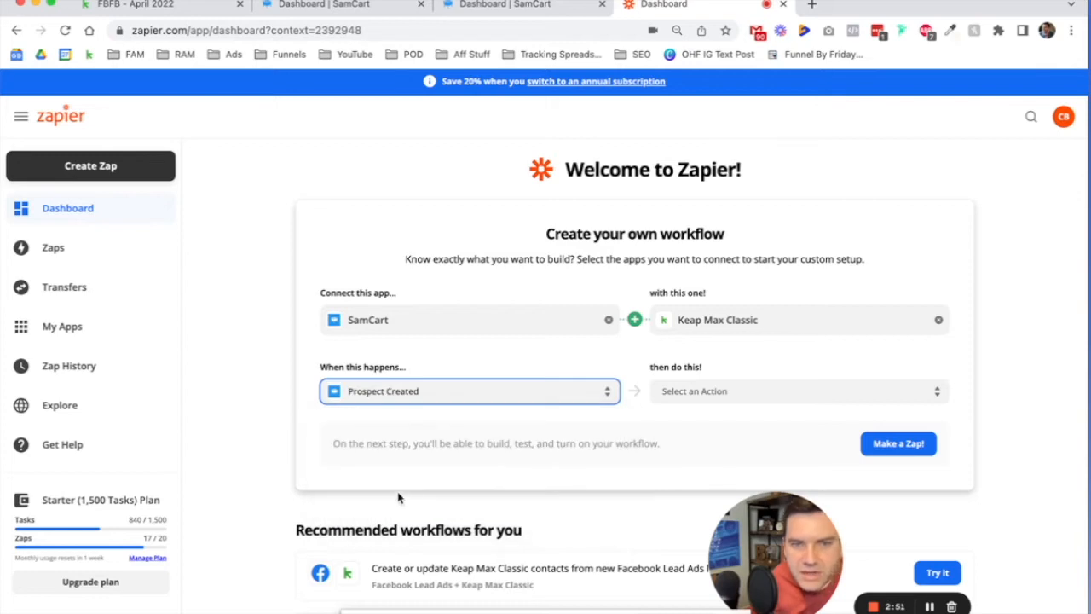
{"action": "left_click", "coordinate": [690, 392]}
{"action": "scroll", "coordinate": [673, 440], "scroll_direction": "down", "scroll_amount": 3}
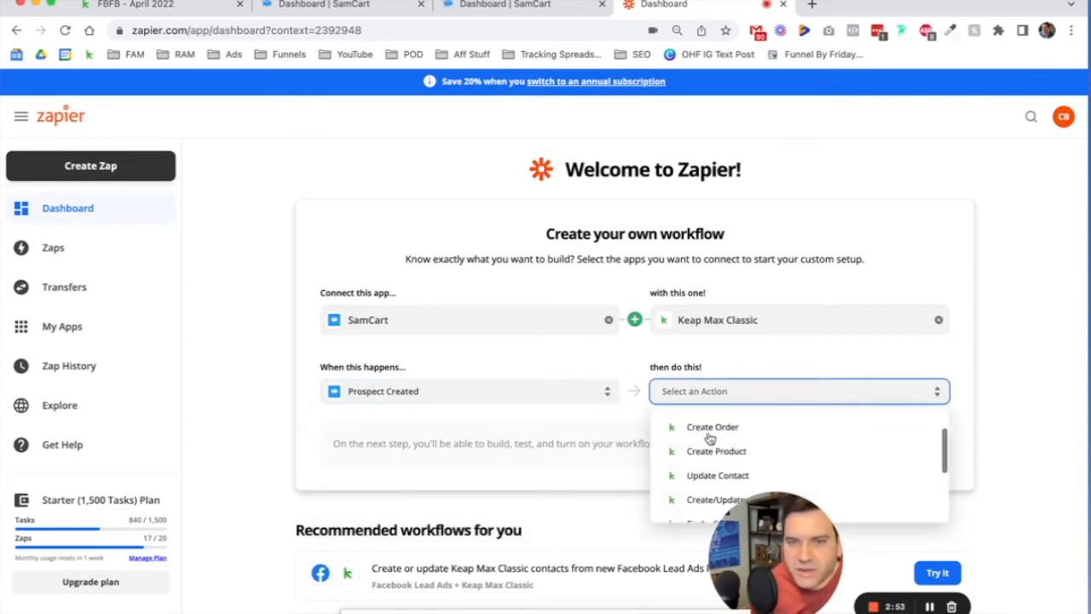
{"action": "left_click_drag", "start_coordinate": [711, 533], "coordinate": [47, 522]}
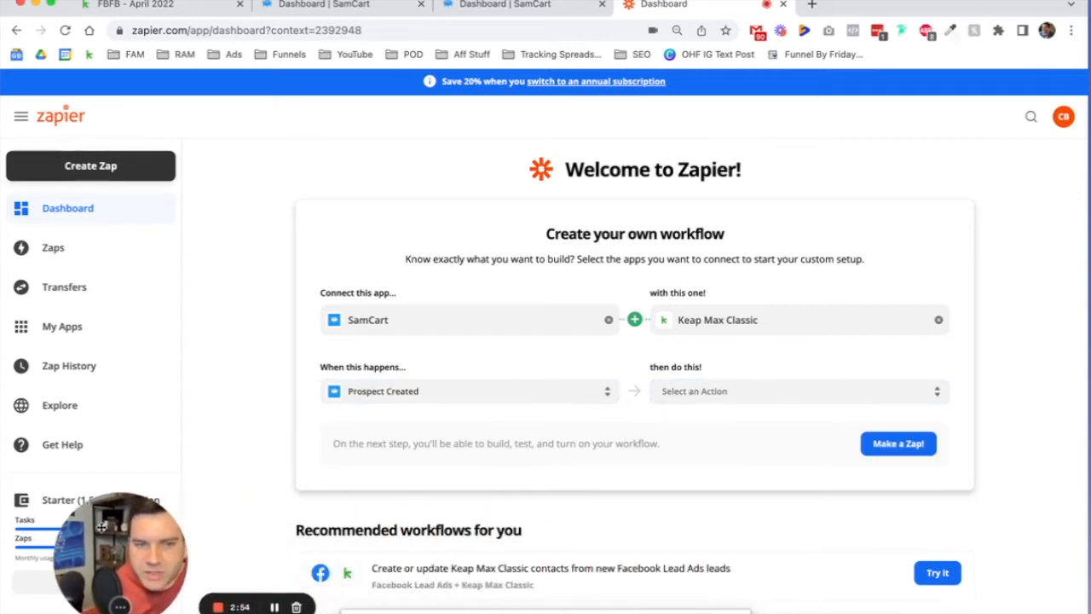
{"action": "left_click", "coordinate": [671, 391]}
{"action": "left_click", "coordinate": [720, 486]}
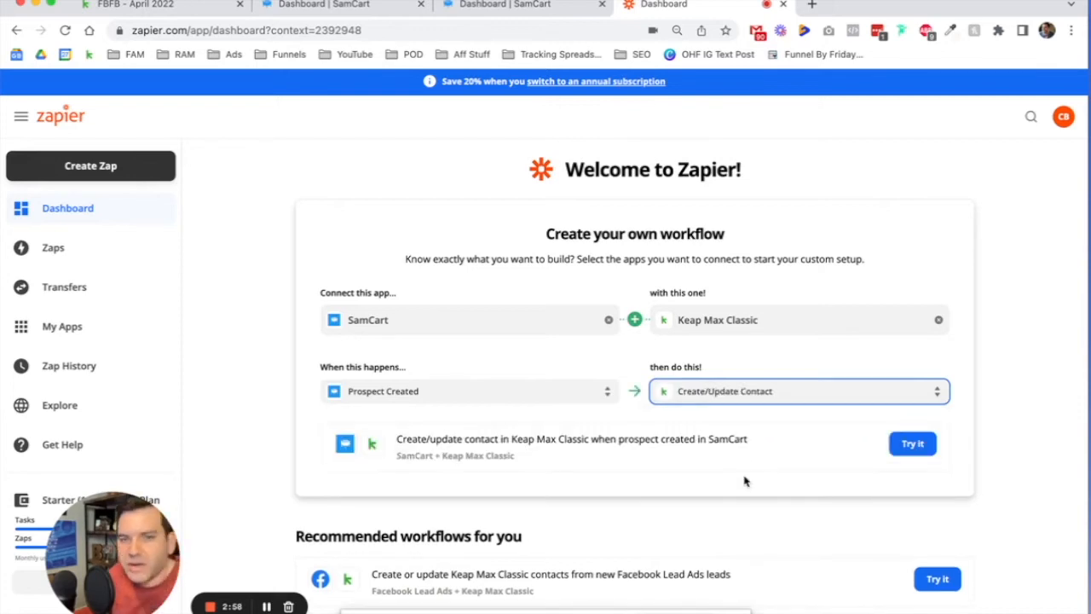
{"action": "left_click", "coordinate": [912, 443]}
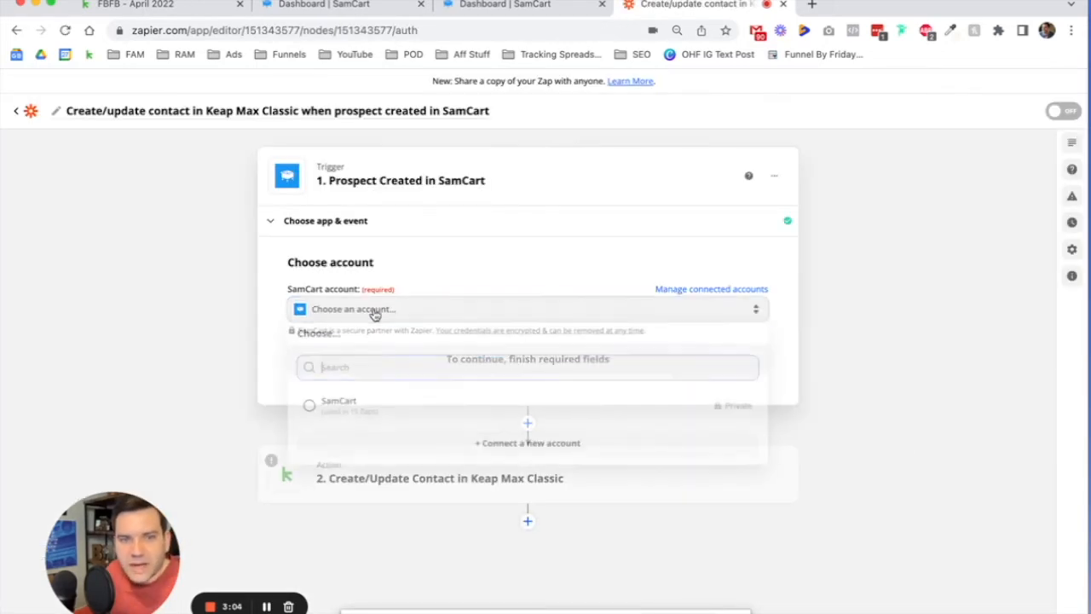
Select the connected SamCart account for the Prospect Created trigger and test the trigger.
{"action": "left_click", "coordinate": [383, 310]}
{"action": "left_click", "coordinate": [350, 405]}
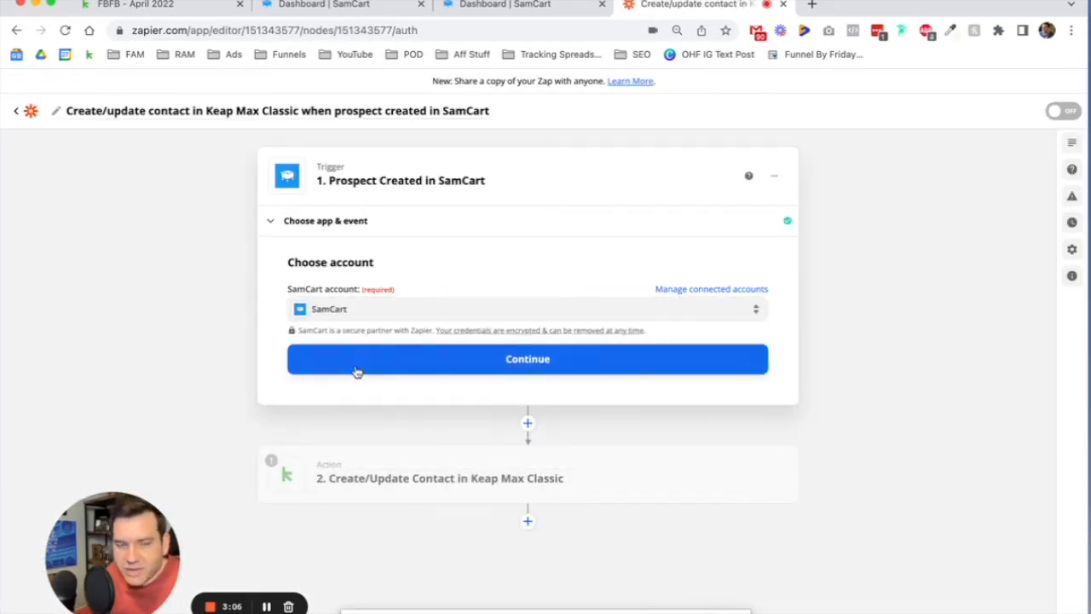
{"action": "left_click", "coordinate": [357, 366]}
{"action": "left_click", "coordinate": [526, 472]}
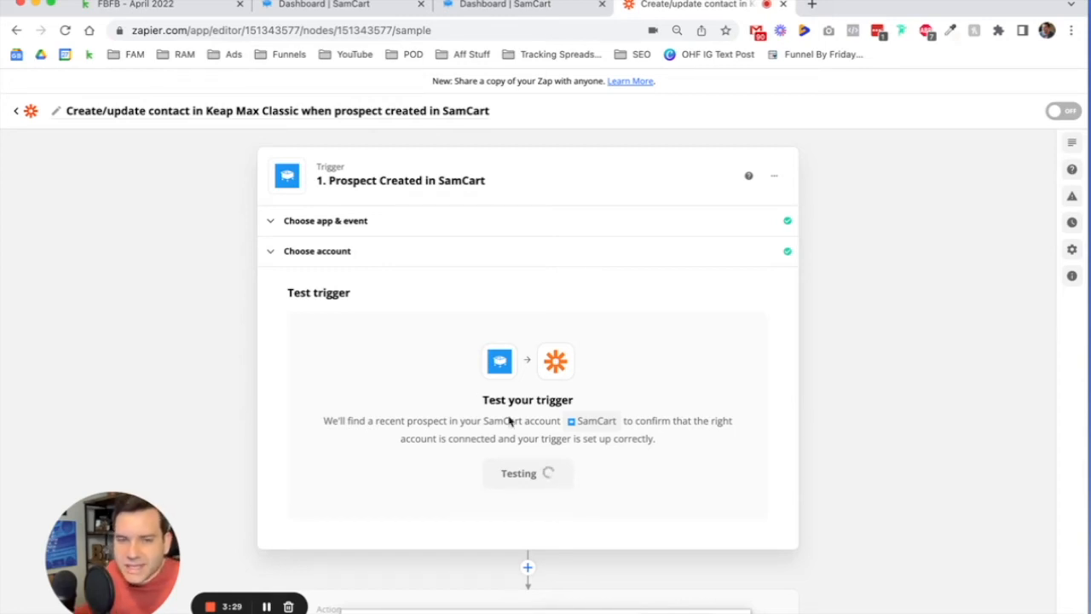
Insert a Filter step between the SamCart trigger and the Keap Max Classic action.
{"action": "scroll", "coordinate": [446, 438], "scroll_direction": "down", "scroll_amount": 1}
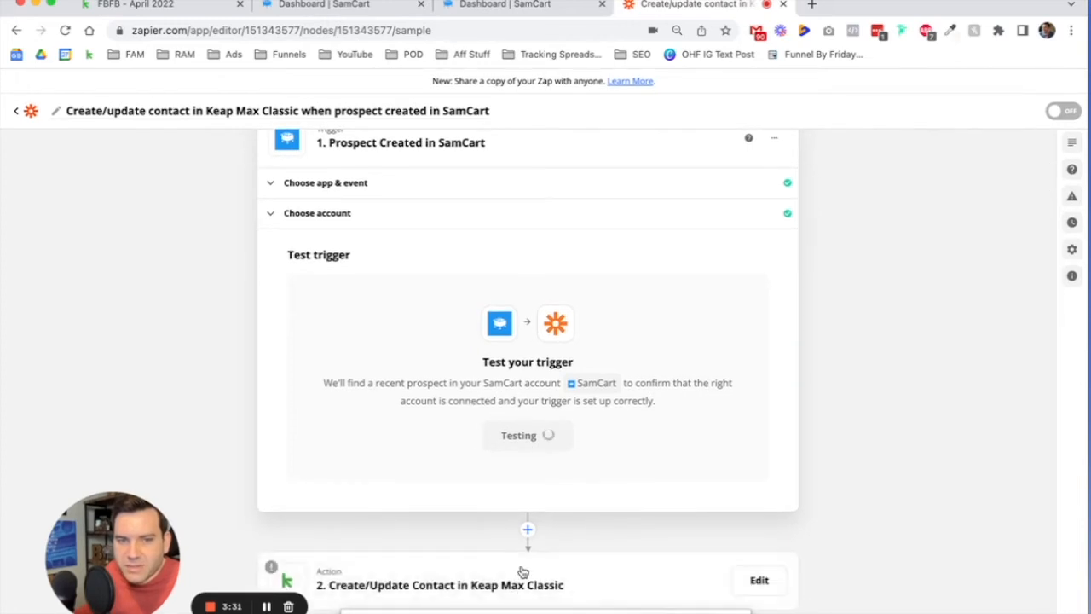
{"action": "left_click", "coordinate": [526, 529]}
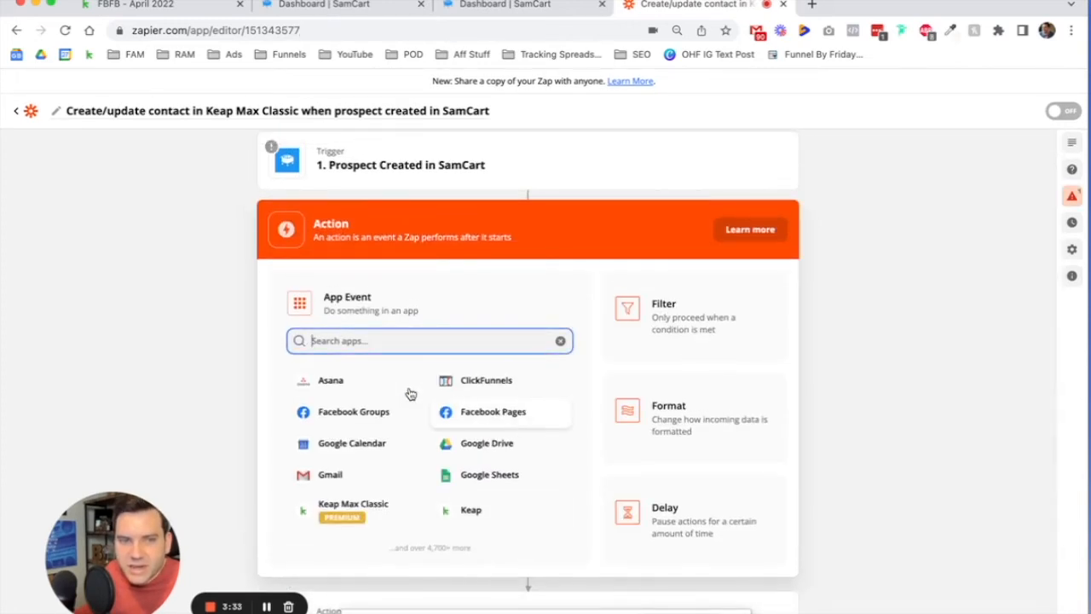
{"action": "left_click", "coordinate": [663, 332]}
Set the filter to check the SamCart prospect's Product Name with the (Text) Contains condition.
{"action": "left_click", "coordinate": [339, 409]}
{"action": "left_click", "coordinate": [341, 592]}
{"action": "scroll", "coordinate": [360, 568], "scroll_direction": "down", "scroll_amount": 3}
{"action": "scroll", "coordinate": [361, 563], "scroll_direction": "up", "scroll_amount": 2}
{"action": "left_click", "coordinate": [366, 532]}
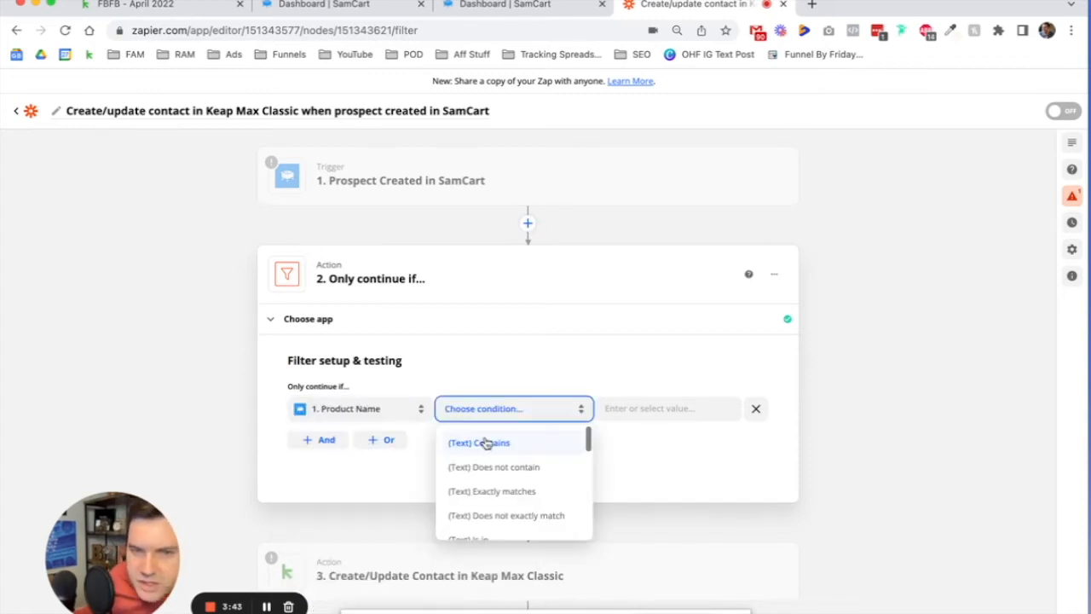
{"action": "left_click", "coordinate": [475, 441]}
Look up the product name in the SamCart prospects list, enter "funnel by friday bootcamp" as the filter value, and test the filter.
{"action": "left_click", "coordinate": [658, 408]}
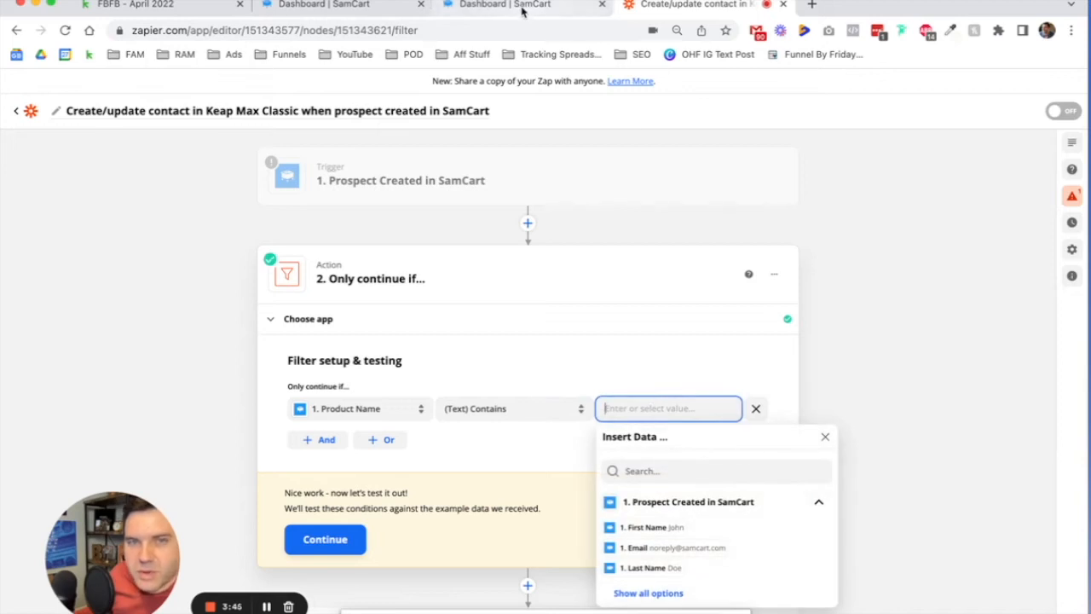
{"action": "left_click", "coordinate": [525, 10]}
{"action": "left_click", "coordinate": [345, 9]}
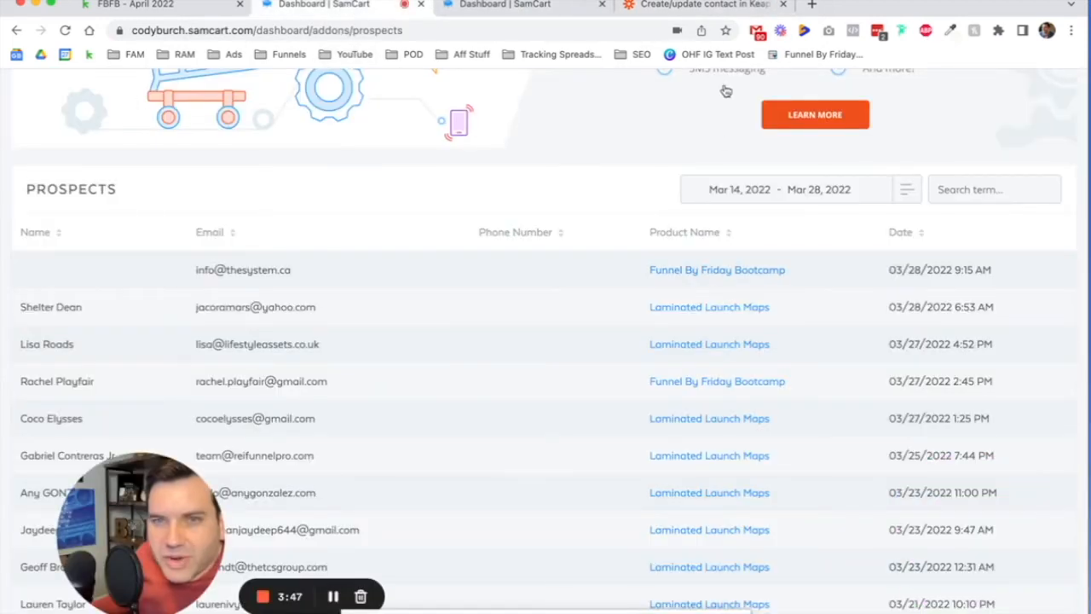
{"action": "left_click", "coordinate": [699, 6]}
{"action": "type", "text": "funnel"}
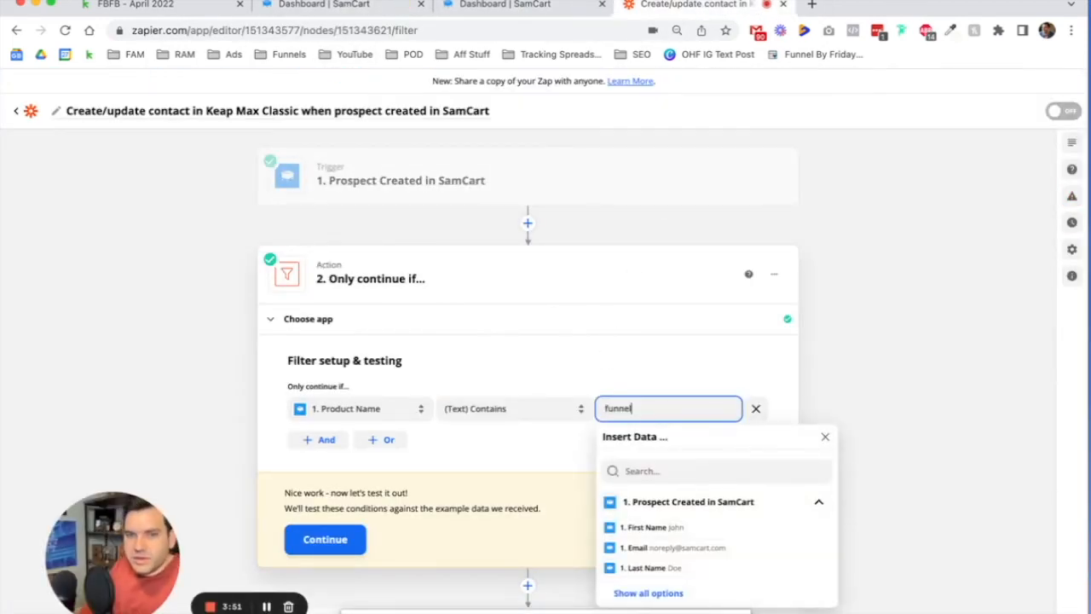
{"action": "type", "text": " by friday bootcamp"}
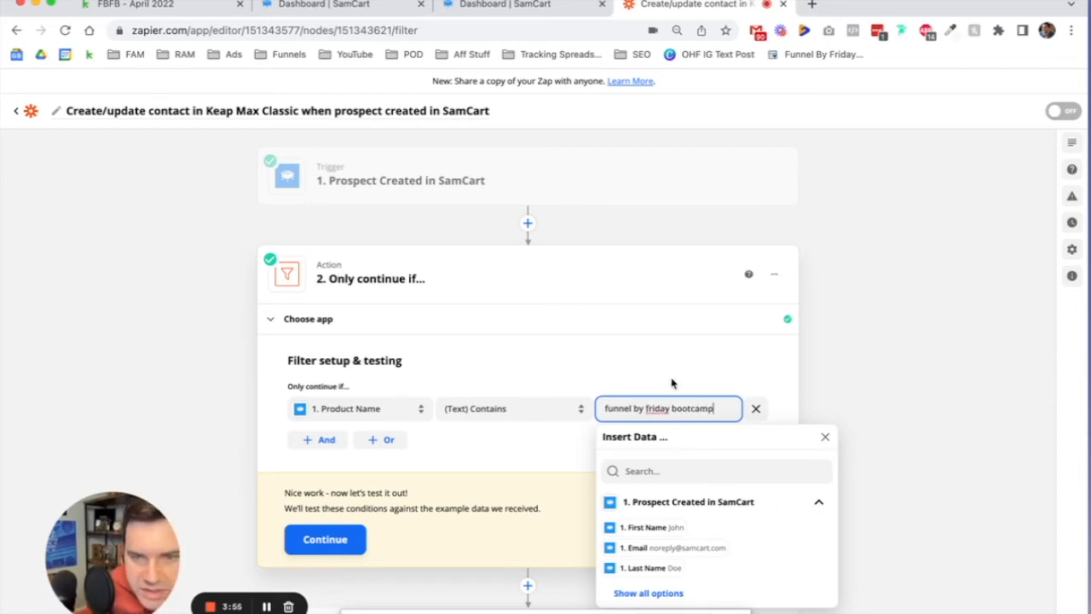
{"action": "left_click", "coordinate": [345, 546]}
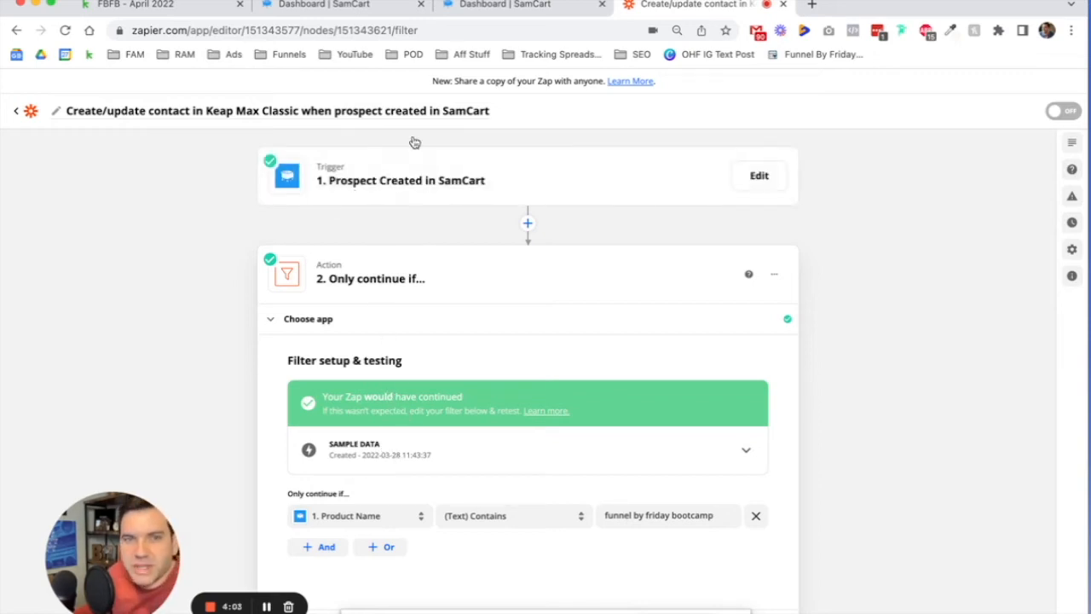
Review the product names in the SamCart prospects list and the matched sample data of the Zap's filter test.
{"action": "left_click", "coordinate": [461, 4]}
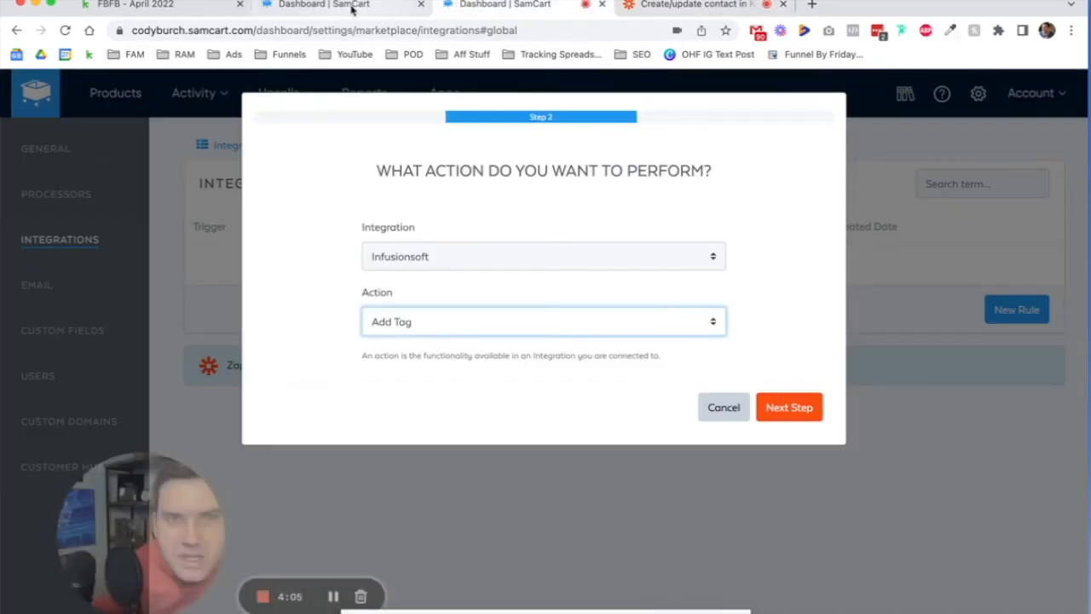
{"action": "left_click", "coordinate": [324, 4]}
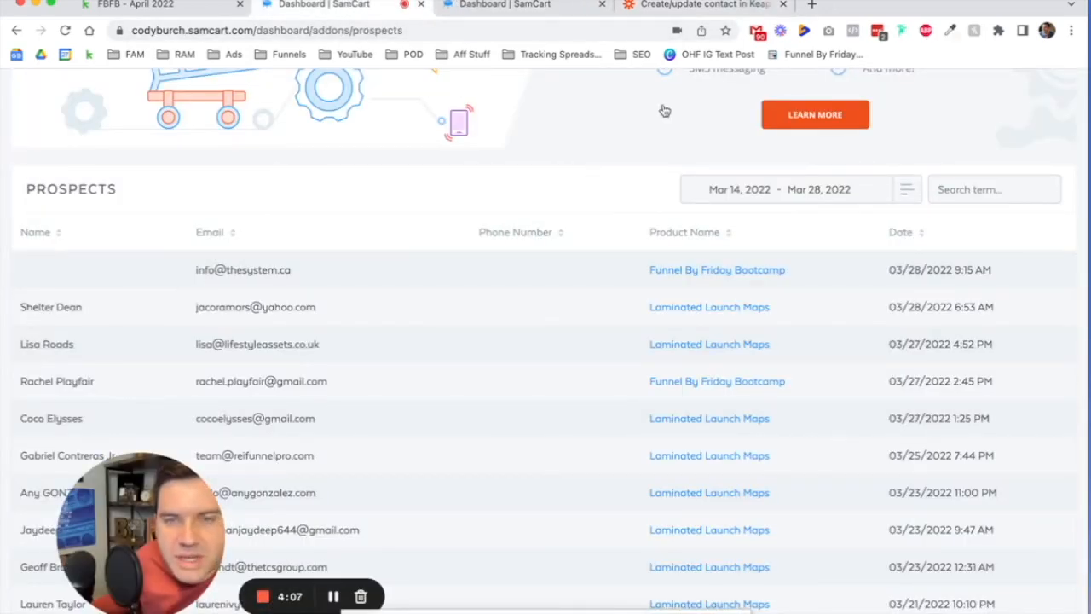
{"action": "left_click", "coordinate": [682, 7]}
{"action": "scroll", "coordinate": [211, 363], "scroll_direction": "down", "scroll_amount": 1}
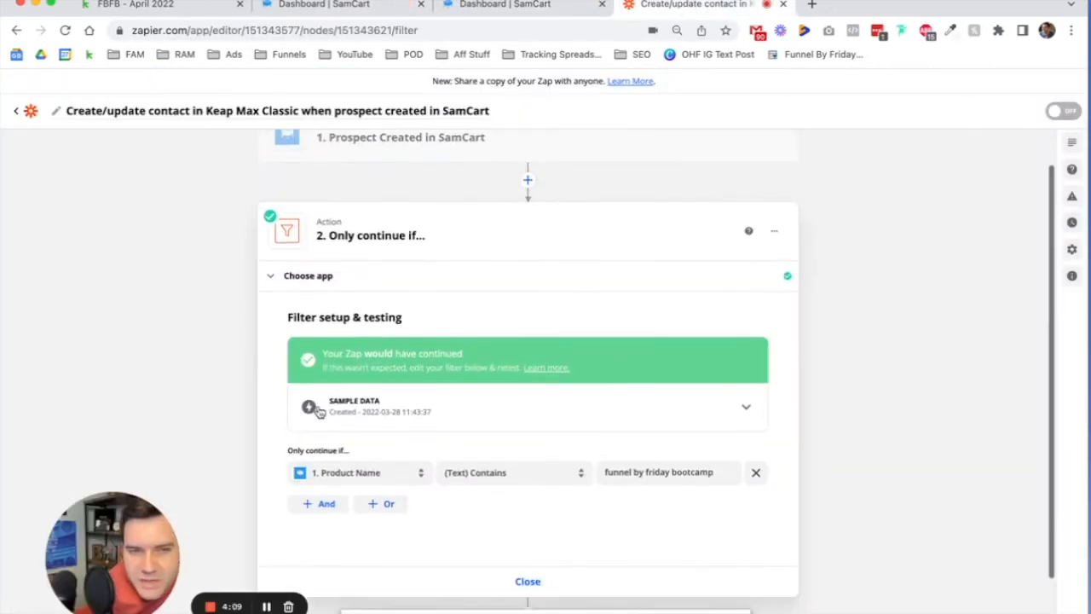
{"action": "left_click", "coordinate": [758, 412]}
{"action": "scroll", "coordinate": [390, 372], "scroll_direction": "down", "scroll_amount": 1}
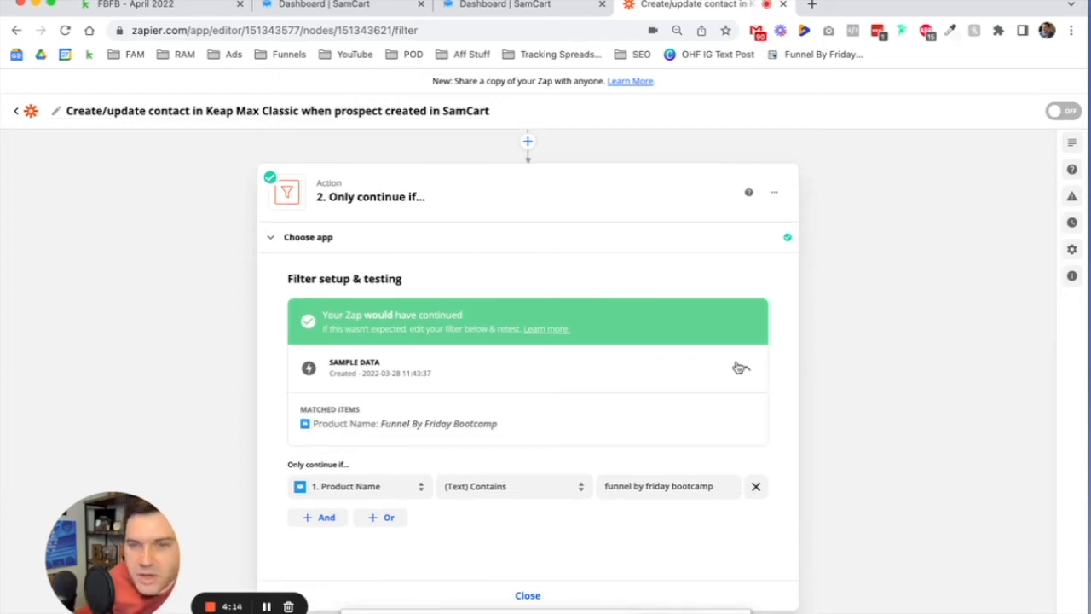
{"action": "left_click", "coordinate": [744, 367]}
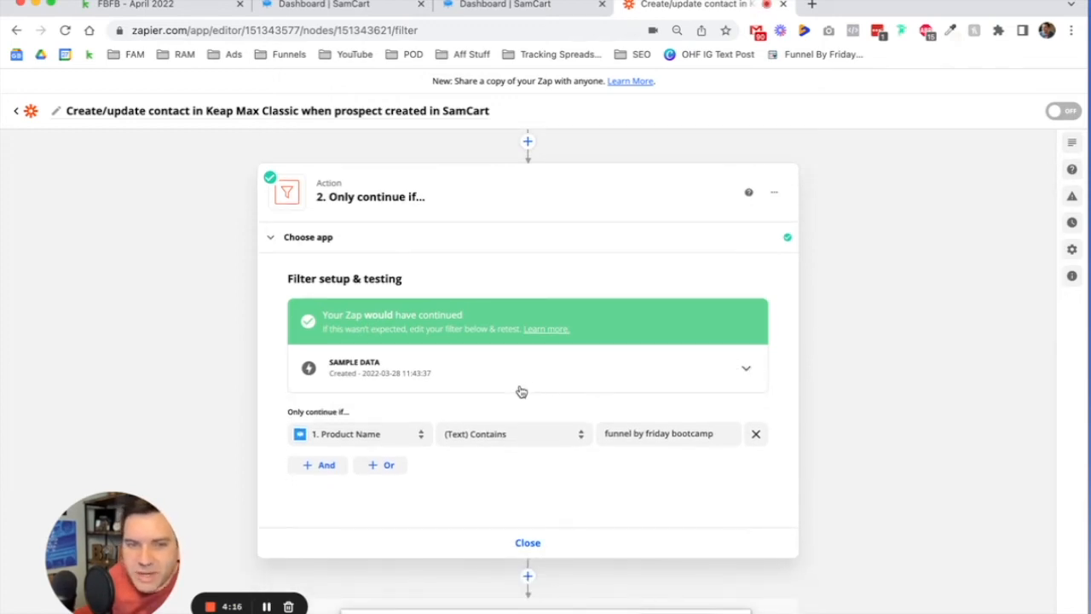
{"action": "scroll", "coordinate": [511, 386], "scroll_direction": "down", "scroll_amount": 1}
{"action": "scroll", "coordinate": [503, 375], "scroll_direction": "up", "scroll_amount": 3}
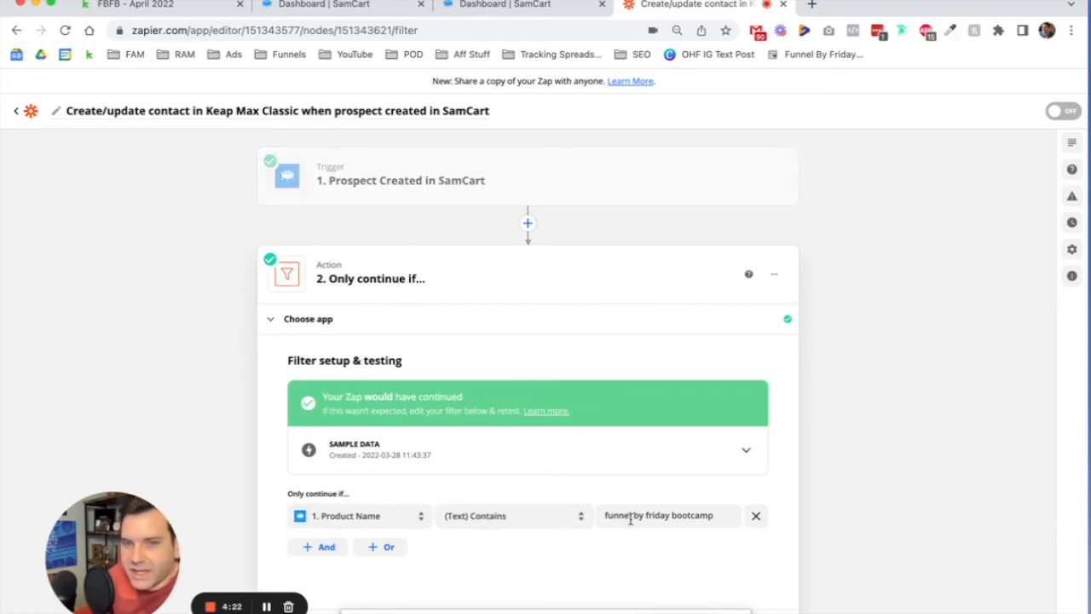
Close the filter and select the Red Anchor Infusionsoft account for the Keap Max Classic Create/Update Contact action.
{"action": "scroll", "coordinate": [631, 517], "scroll_direction": "down", "scroll_amount": 2}
{"action": "left_click", "coordinate": [526, 526]}
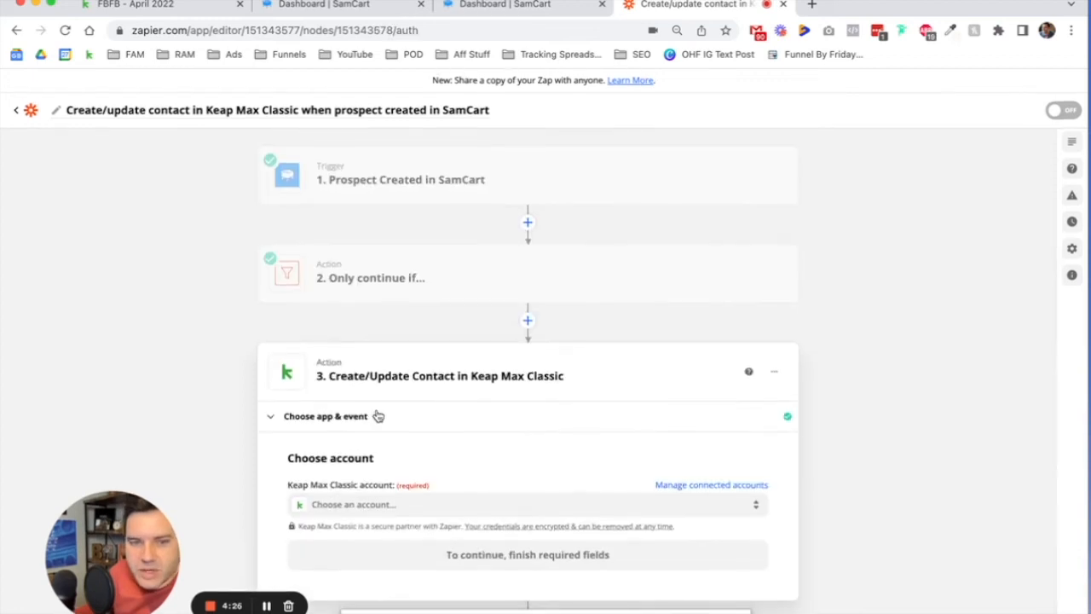
{"action": "left_click", "coordinate": [345, 506]}
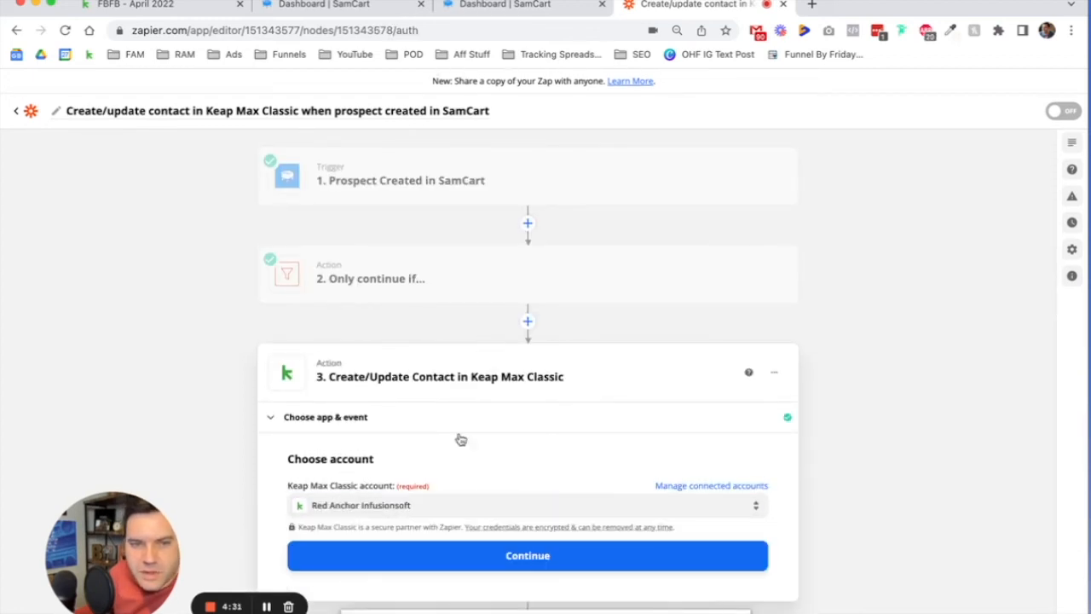
{"action": "left_click", "coordinate": [458, 555]}
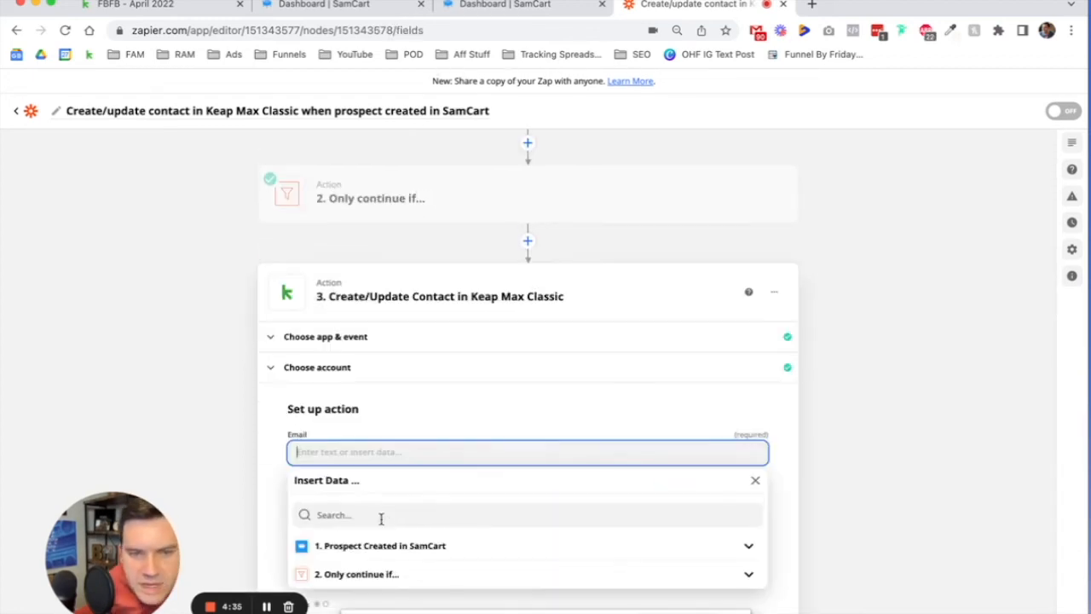
Map the contact's Email field to the SamCart prospect's Email and set the duplicate check to Email.
{"action": "left_click", "coordinate": [378, 486]}
{"action": "left_click", "coordinate": [364, 532]}
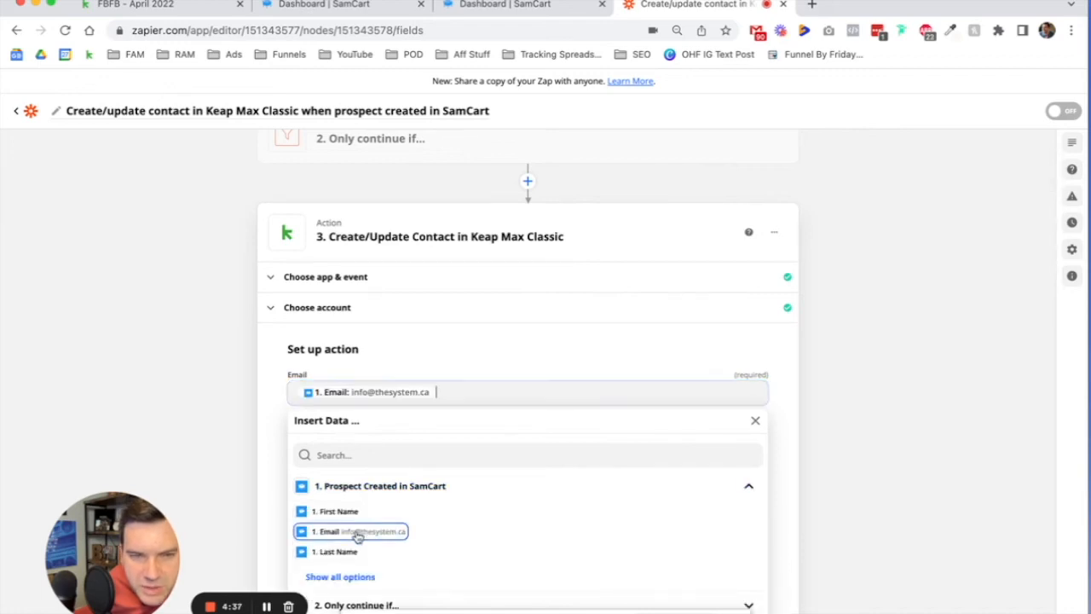
{"action": "scroll", "coordinate": [349, 456], "scroll_direction": "down", "scroll_amount": 2}
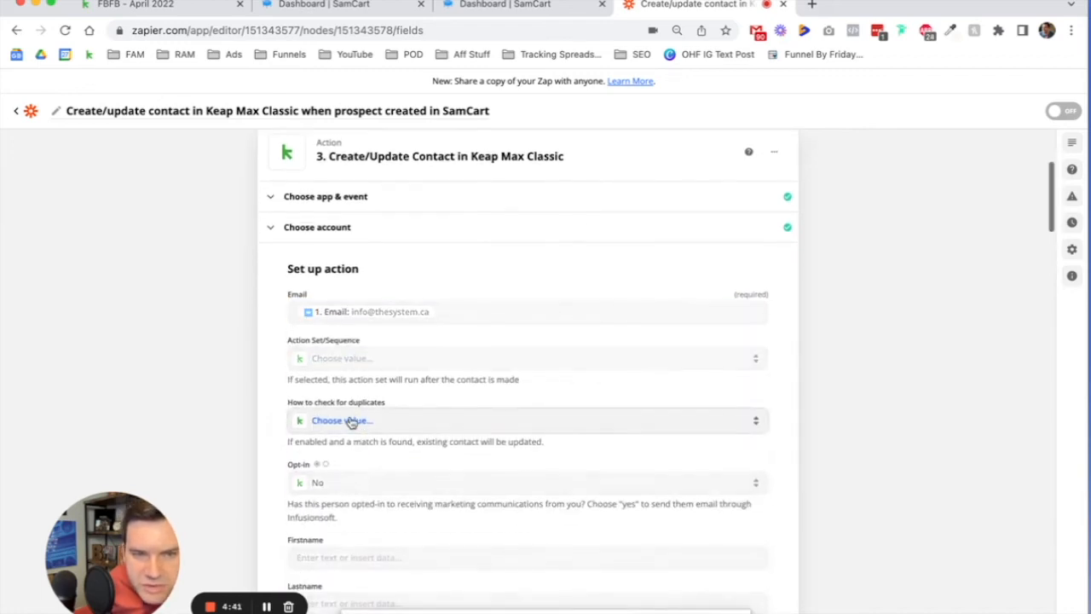
{"action": "left_click", "coordinate": [353, 422]}
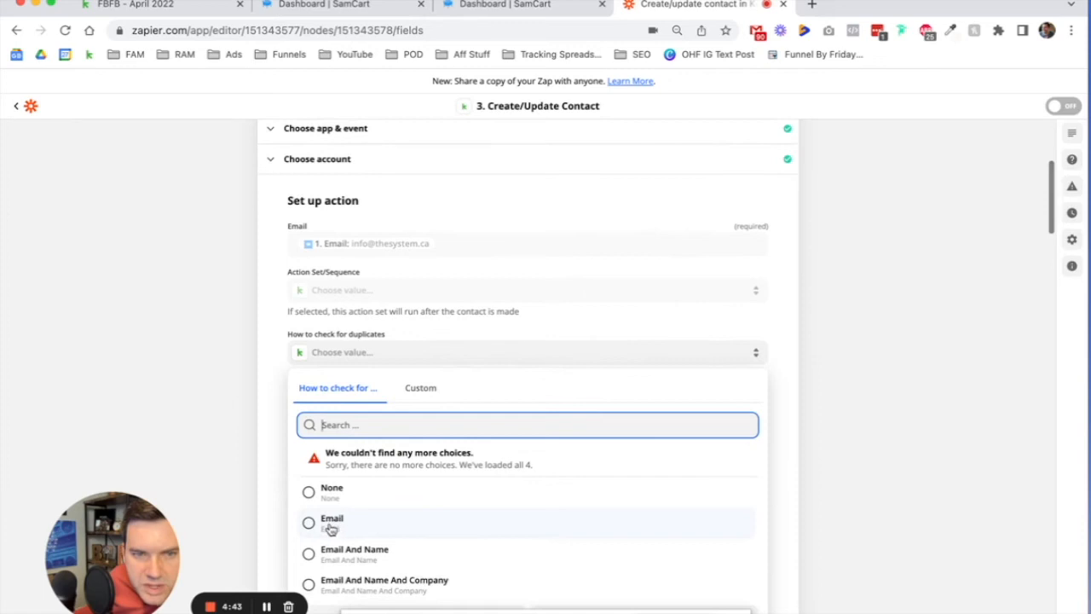
{"action": "left_click", "coordinate": [331, 526]}
Set the contact's Opt-in to Yes and map Firstname to the SamCart prospect's First Name.
{"action": "left_click", "coordinate": [296, 415]}
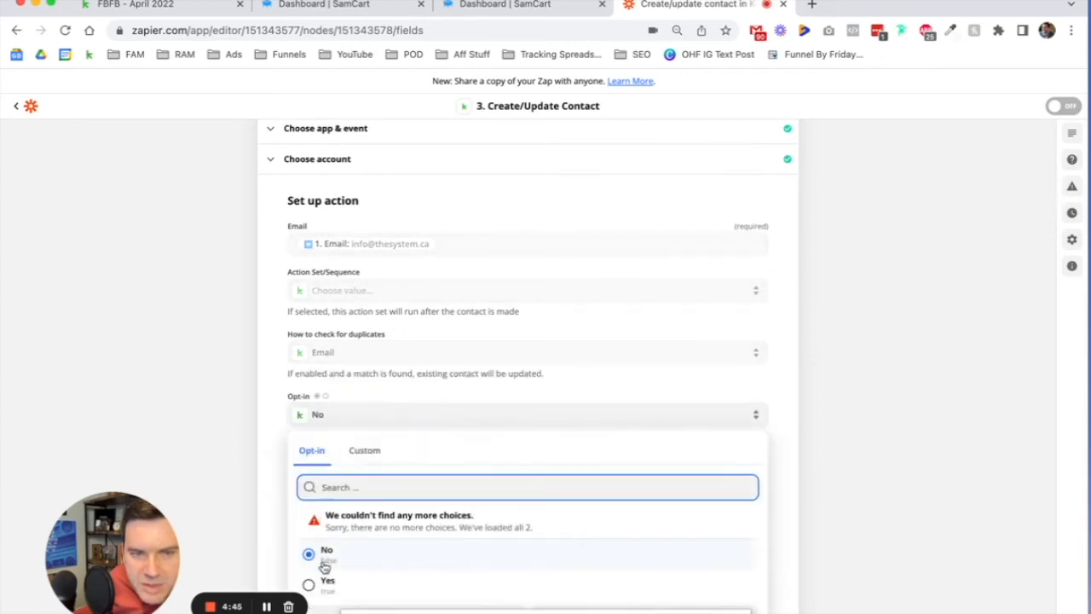
{"action": "left_click", "coordinate": [321, 585]}
{"action": "scroll", "coordinate": [283, 465], "scroll_direction": "down", "scroll_amount": 1}
{"action": "left_click", "coordinate": [298, 442]}
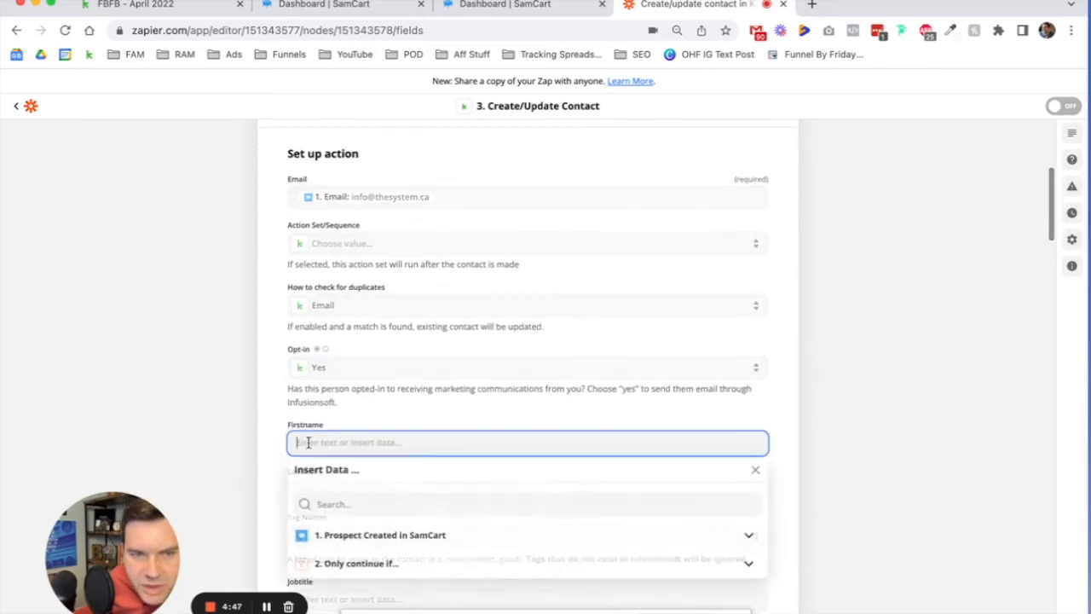
{"action": "left_click", "coordinate": [341, 537]}
{"action": "left_click", "coordinate": [349, 569]}
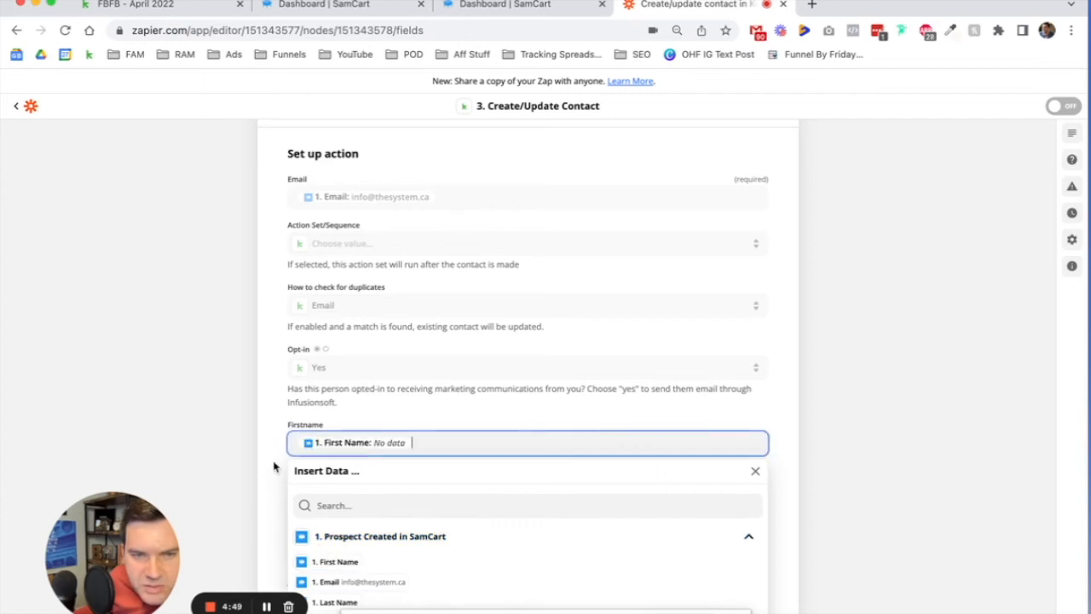
{"action": "left_click", "coordinate": [275, 465]}
Find and apply the tag "FBFB - Abandoned Cart" in the contact action's Tag Names.
{"action": "scroll", "coordinate": [358, 426], "scroll_direction": "down", "scroll_amount": 4}
{"action": "left_click", "coordinate": [358, 347]}
{"action": "type", "text": "fbfb"}
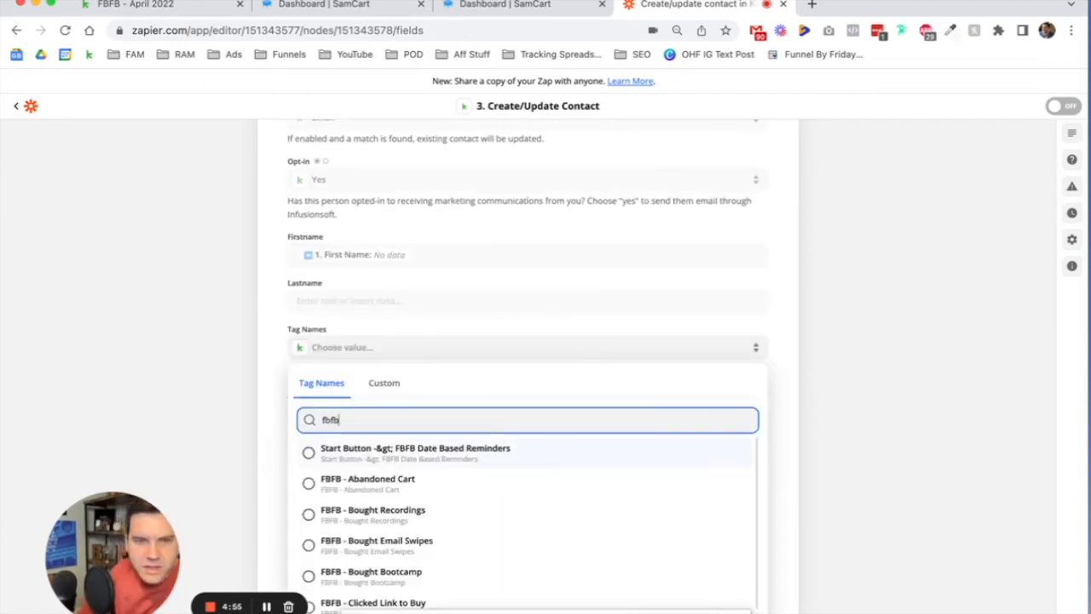
{"action": "type", "text": " - a"}
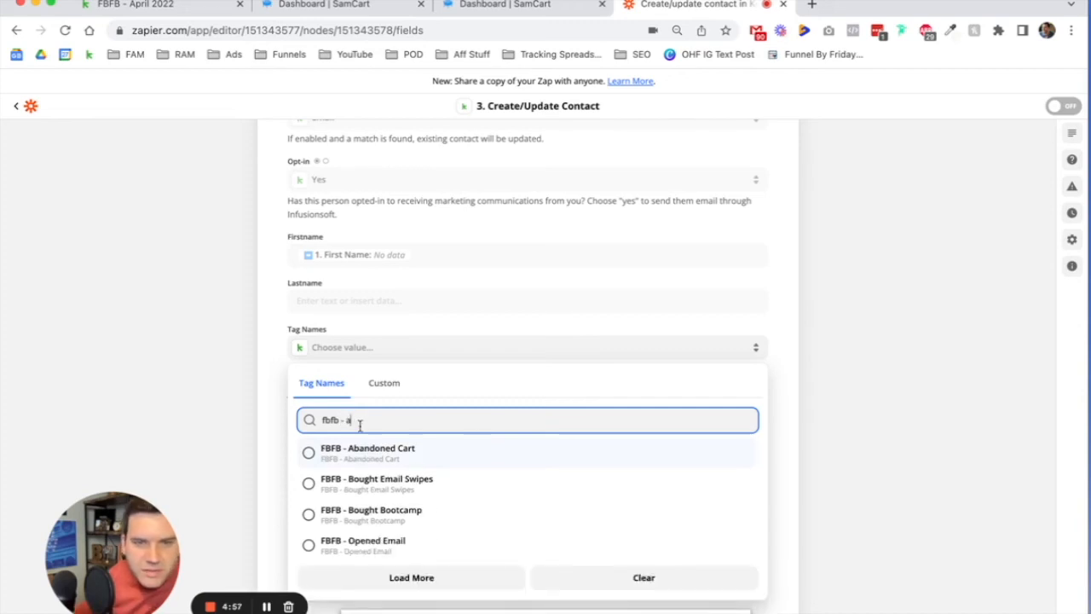
{"action": "left_click", "coordinate": [381, 453]}
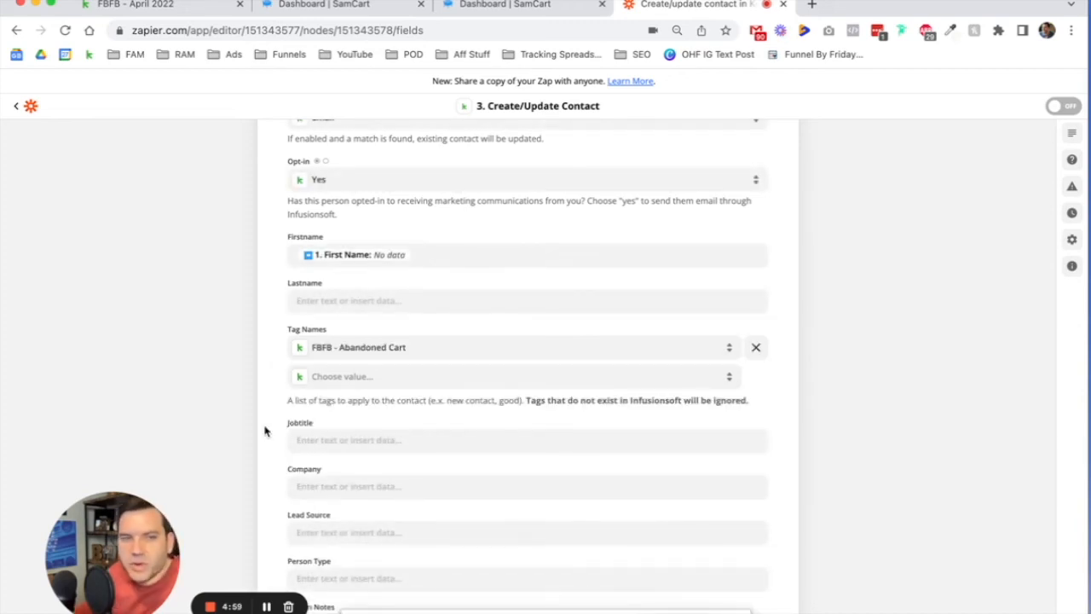
Leave the remaining contact fields empty, complete the Create/Update Contact setup and turn on the Zap.
{"action": "scroll", "coordinate": [287, 427], "scroll_direction": "down", "scroll_amount": 5}
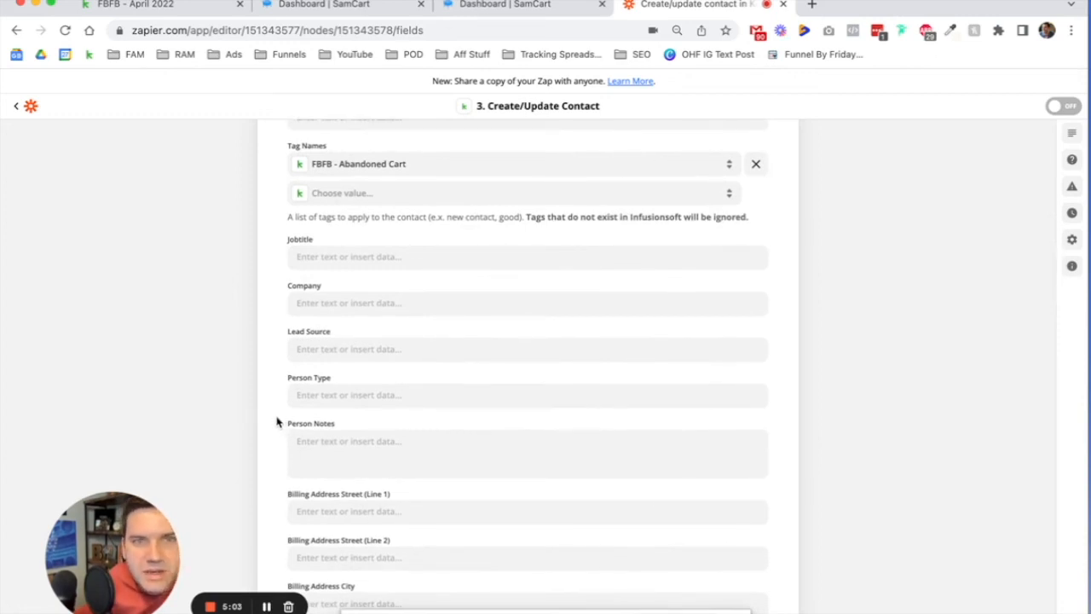
{"action": "scroll", "coordinate": [276, 421], "scroll_direction": "down", "scroll_amount": 20}
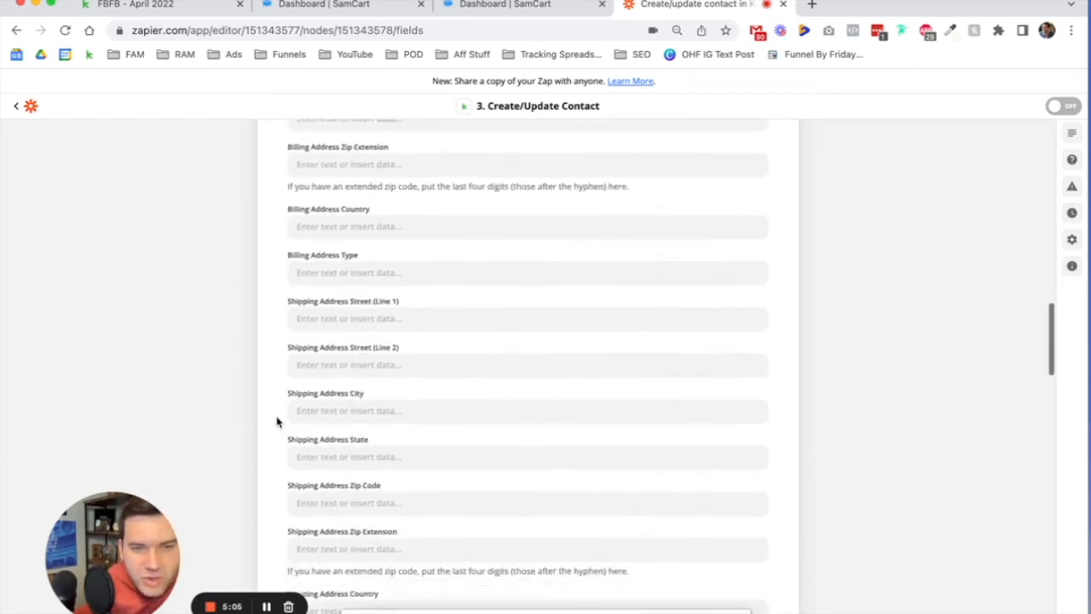
{"action": "scroll", "coordinate": [276, 421], "scroll_direction": "down", "scroll_amount": 10}
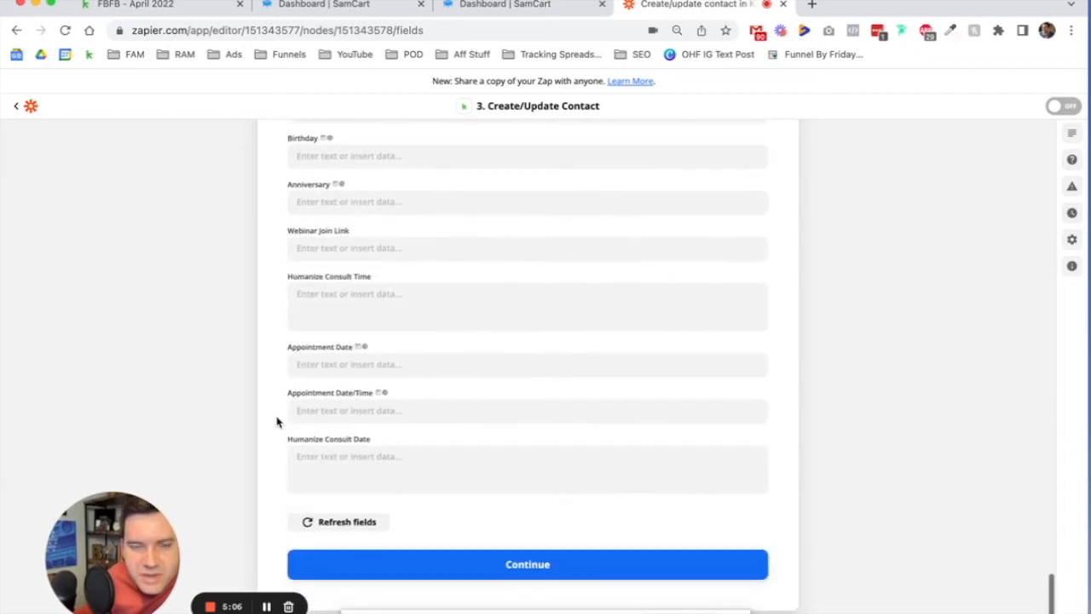
{"action": "left_click", "coordinate": [418, 557]}
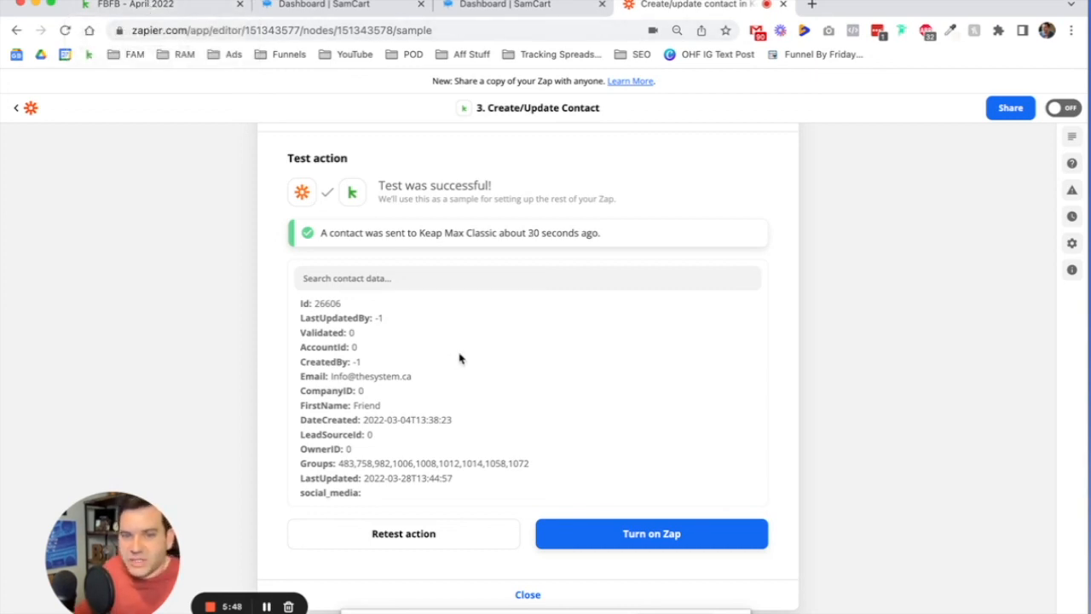
{"action": "left_click", "coordinate": [601, 533]}
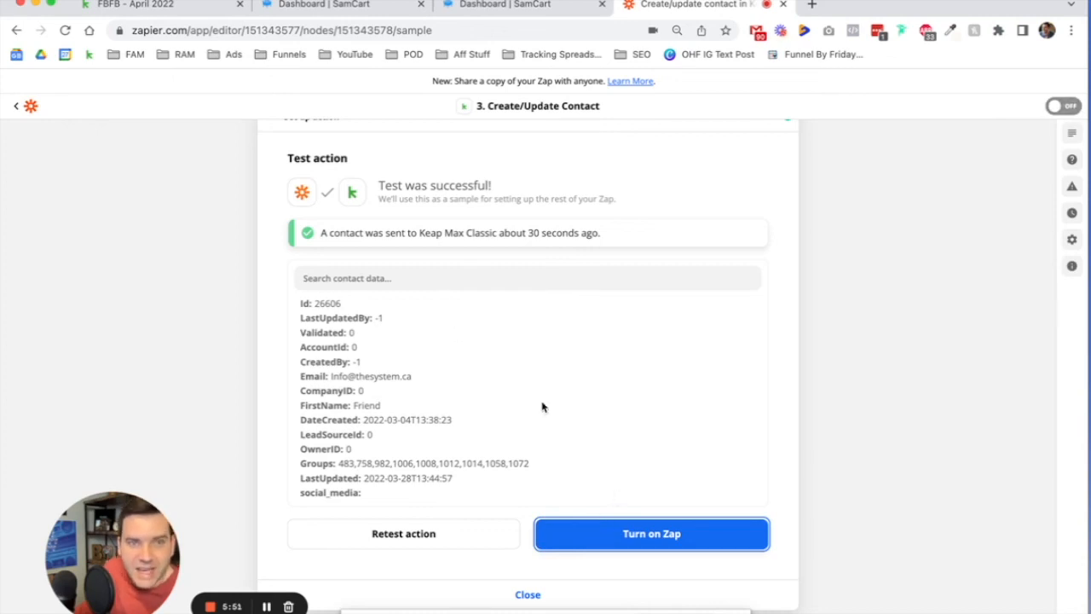